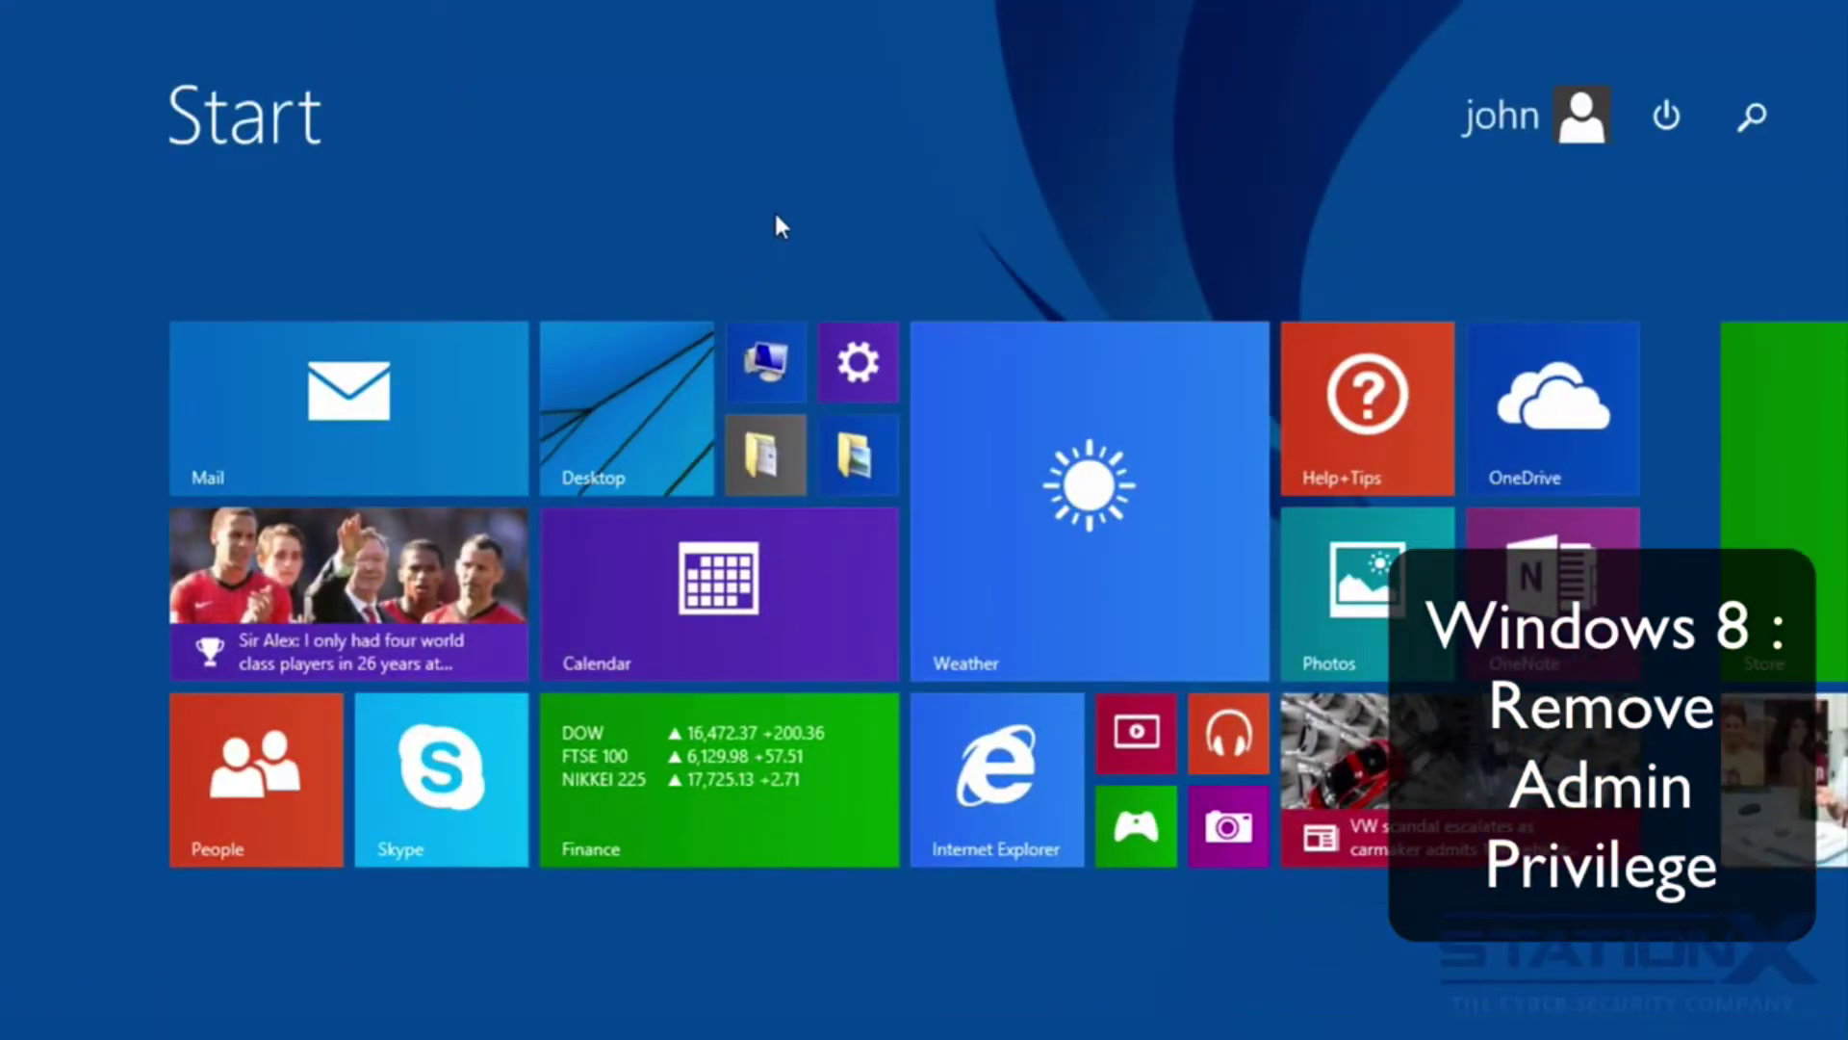
Find and open the User Accounts settings, and bring up the list of accounts to manage.
type("user account")
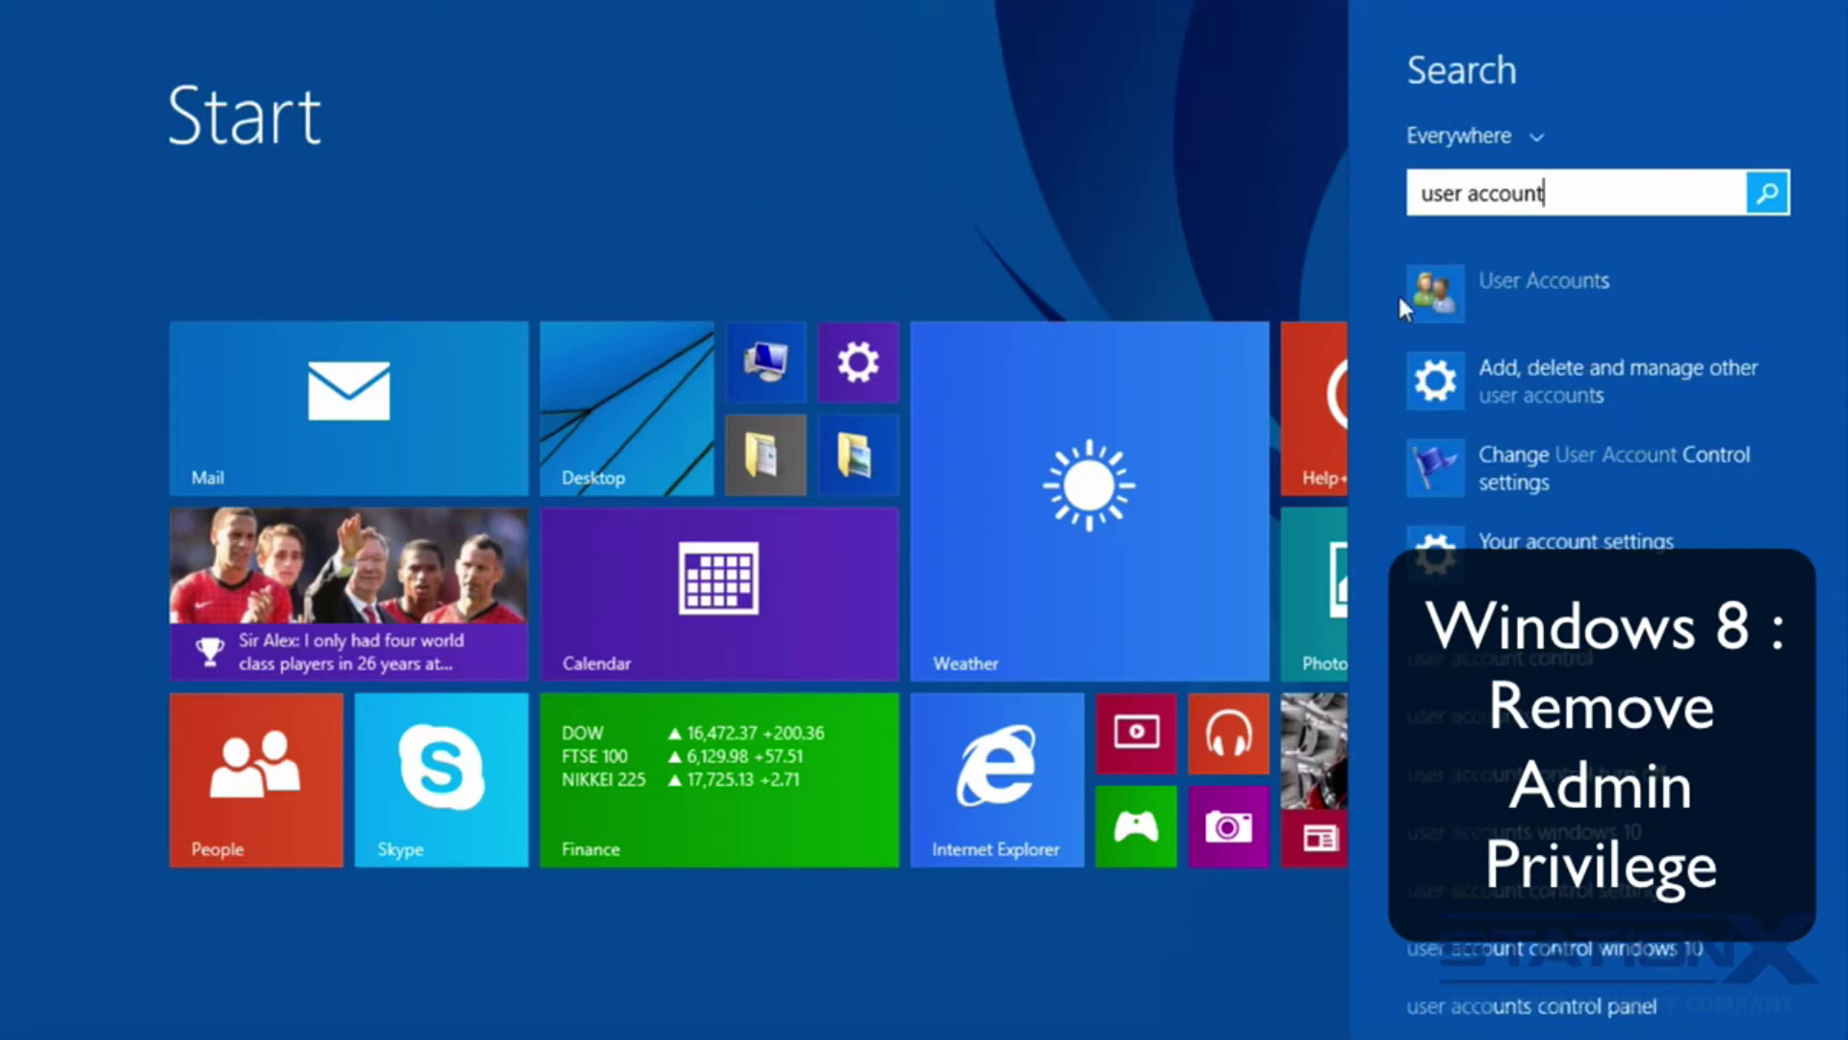
left_click(1561, 279)
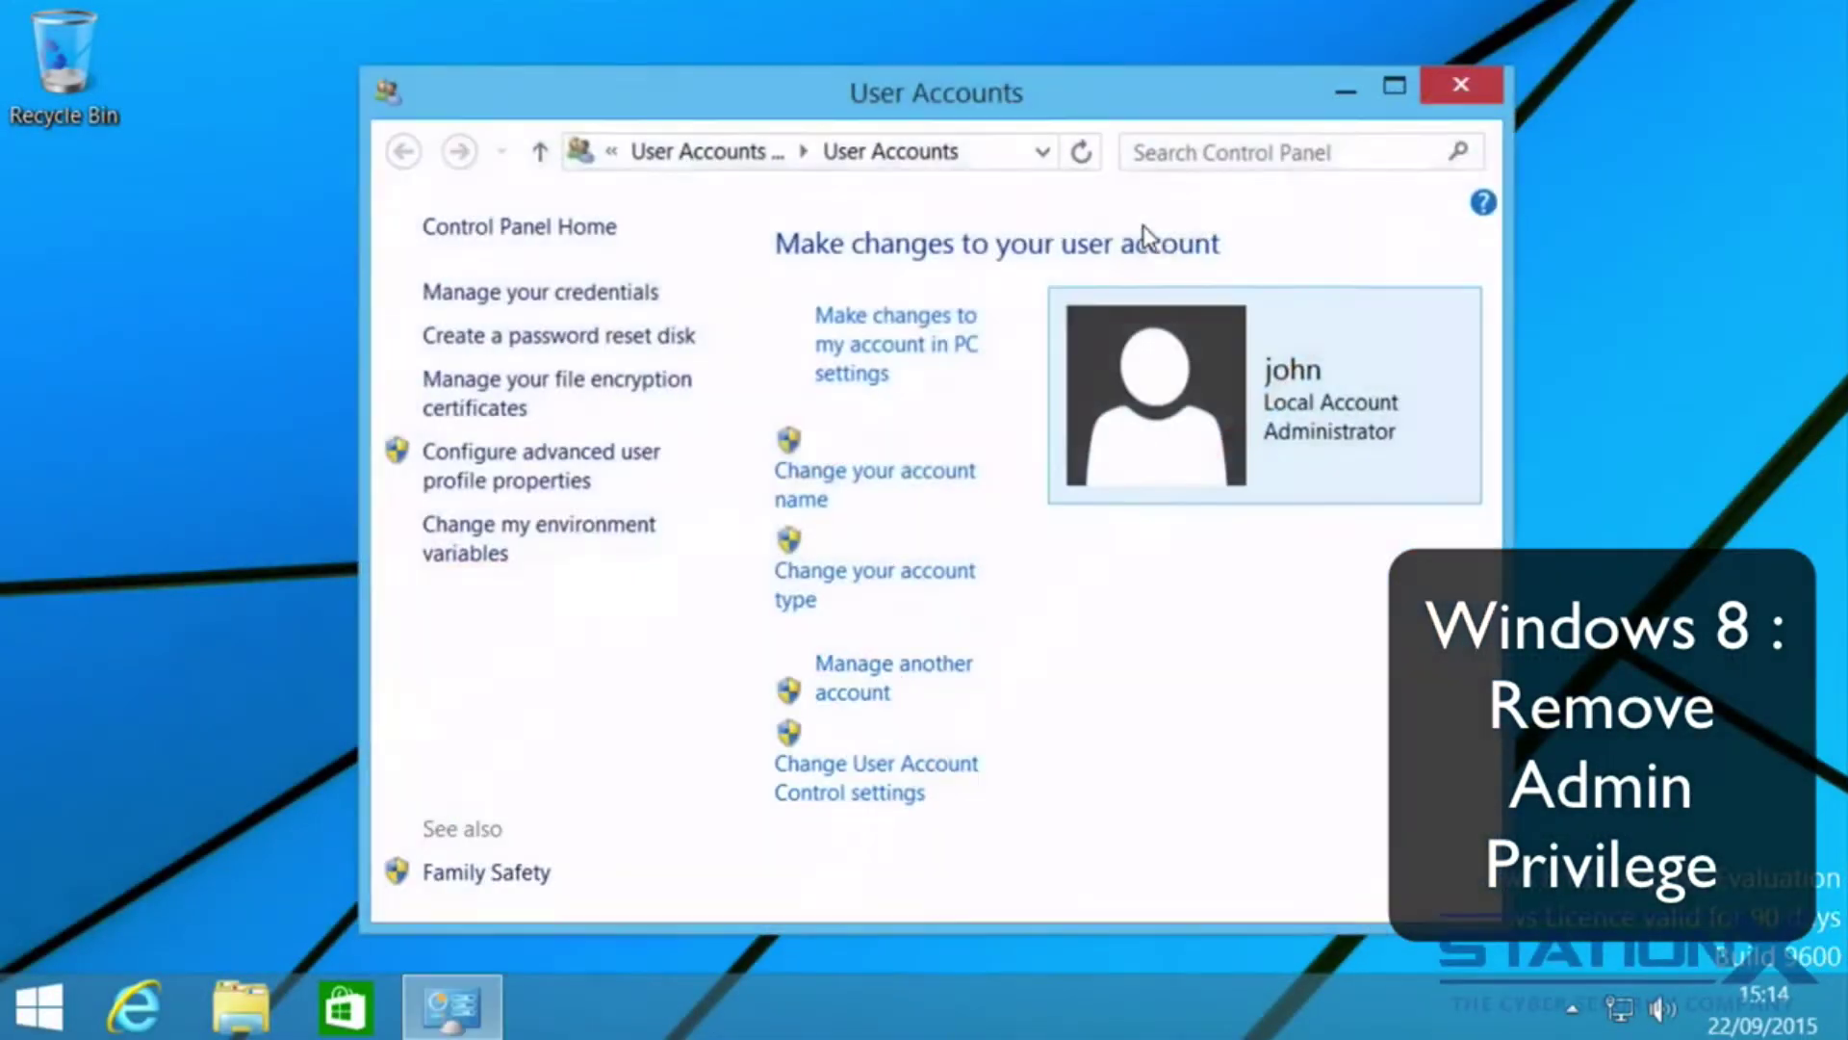
left_click(936, 48)
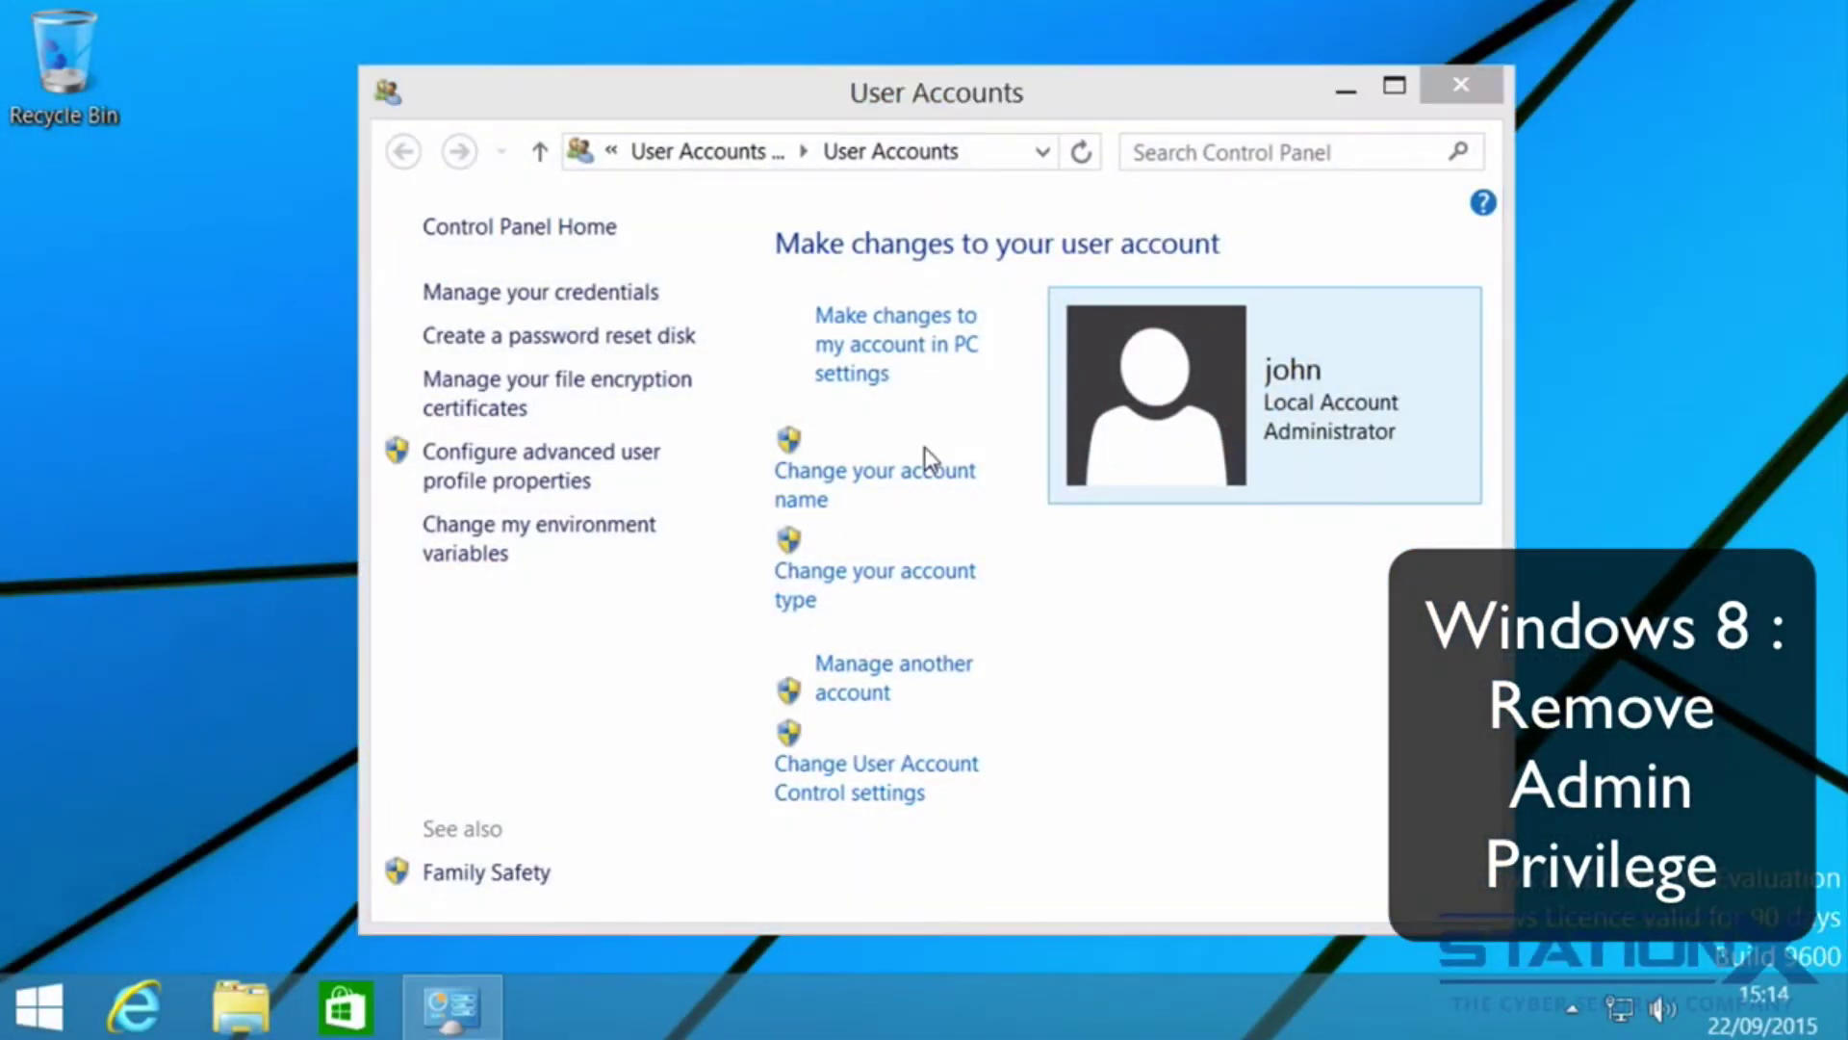
left_click_drag(1517, 574, 1637, 570)
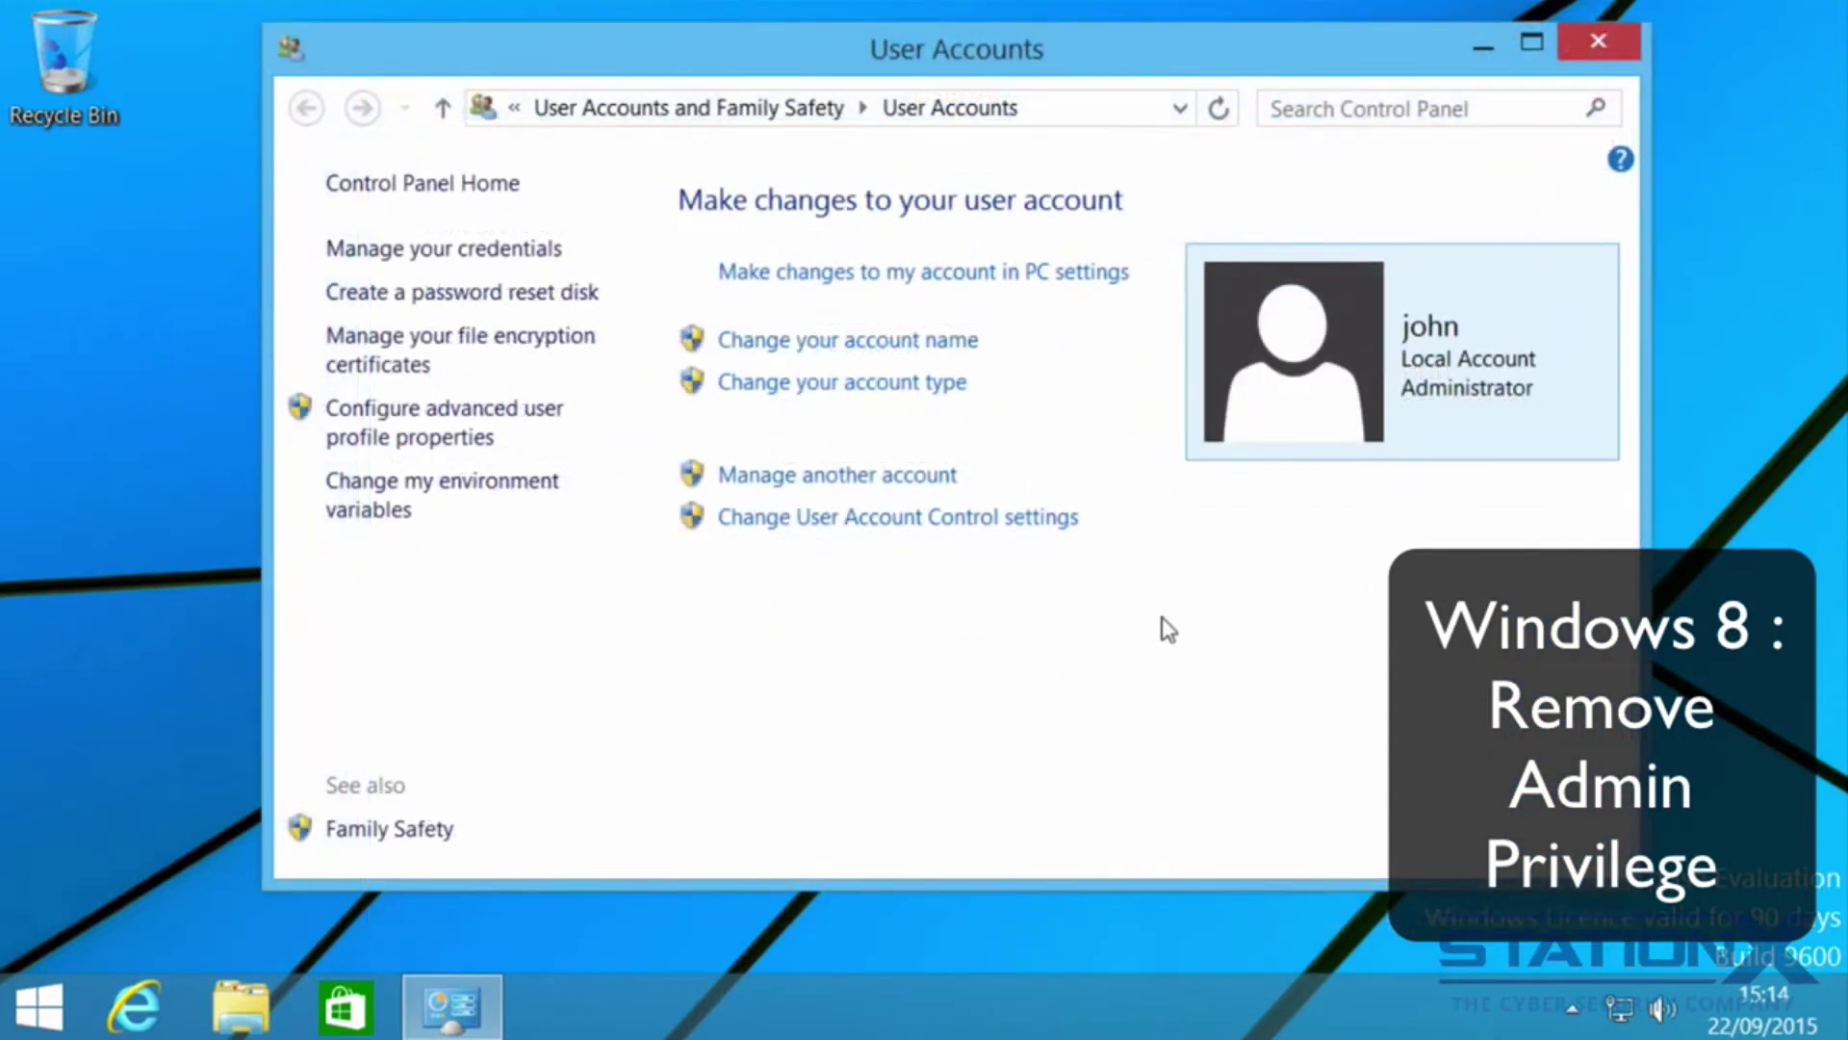
left_click(854, 477)
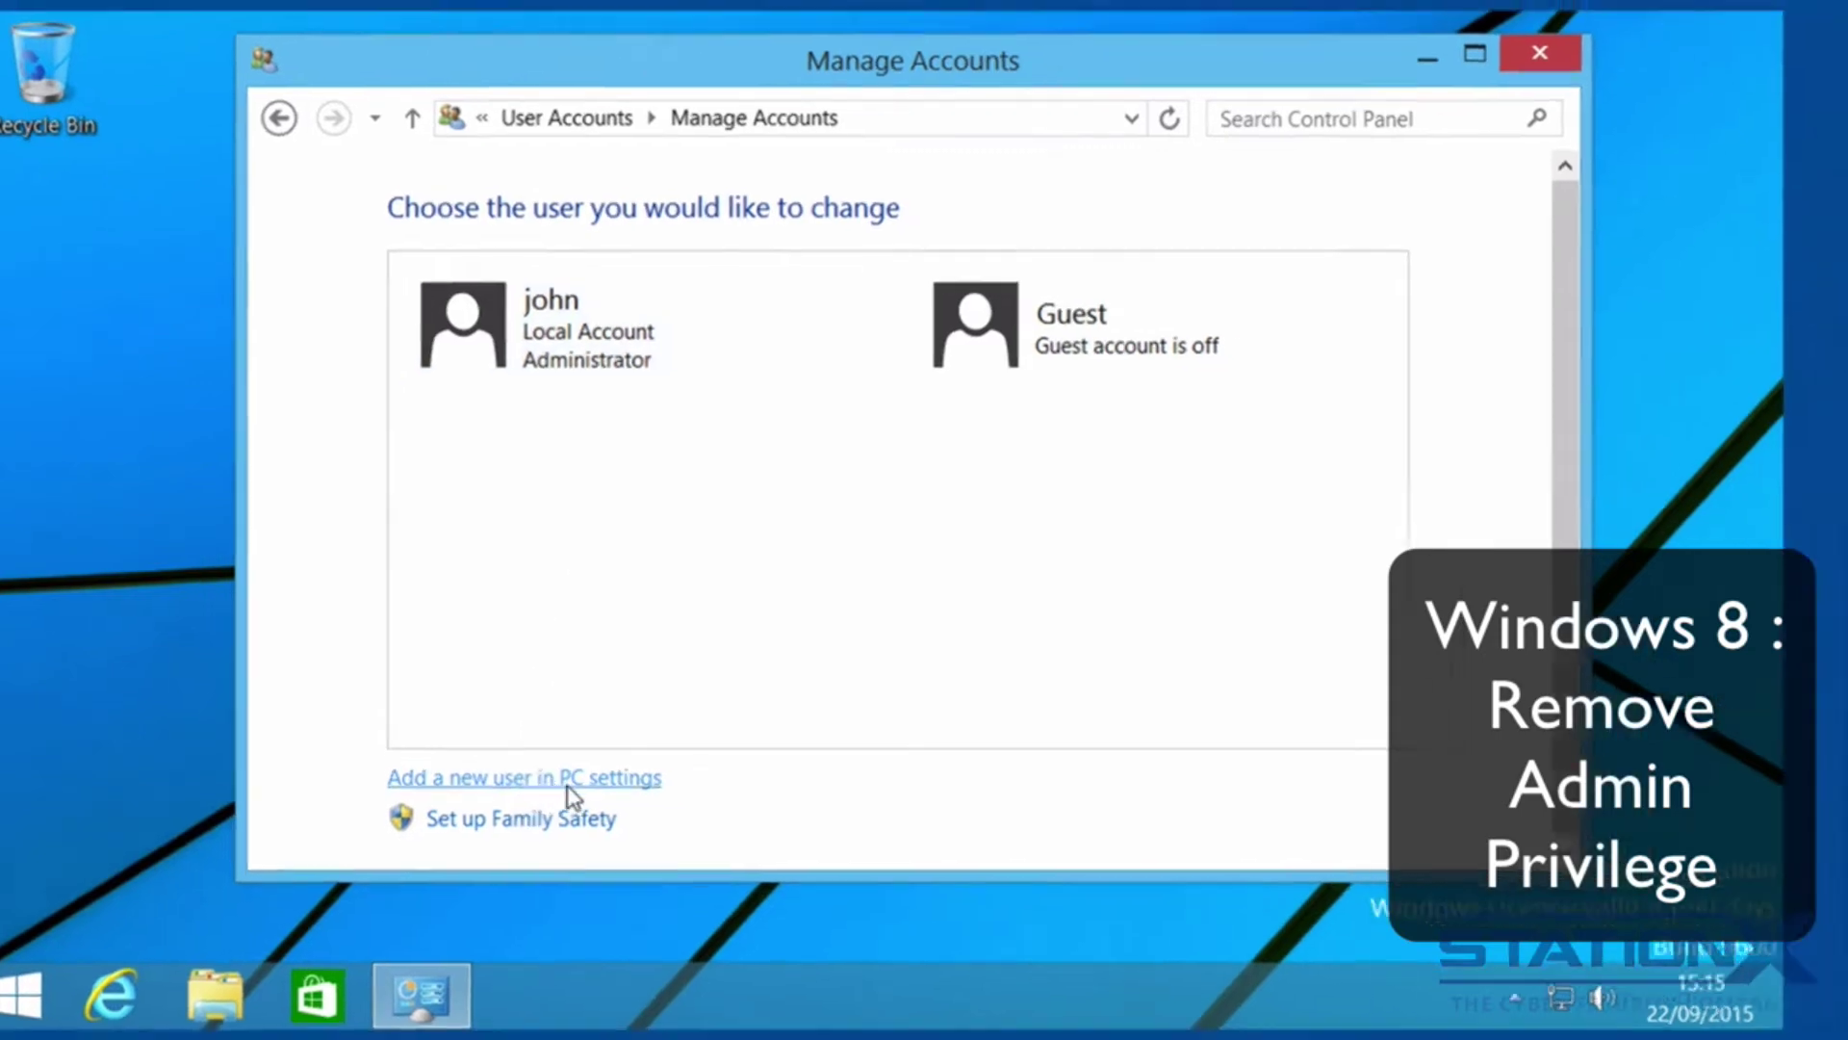
Start adding a new user in PC settings who signs in without a Microsoft account, choosing a local account.
left_click(568, 782)
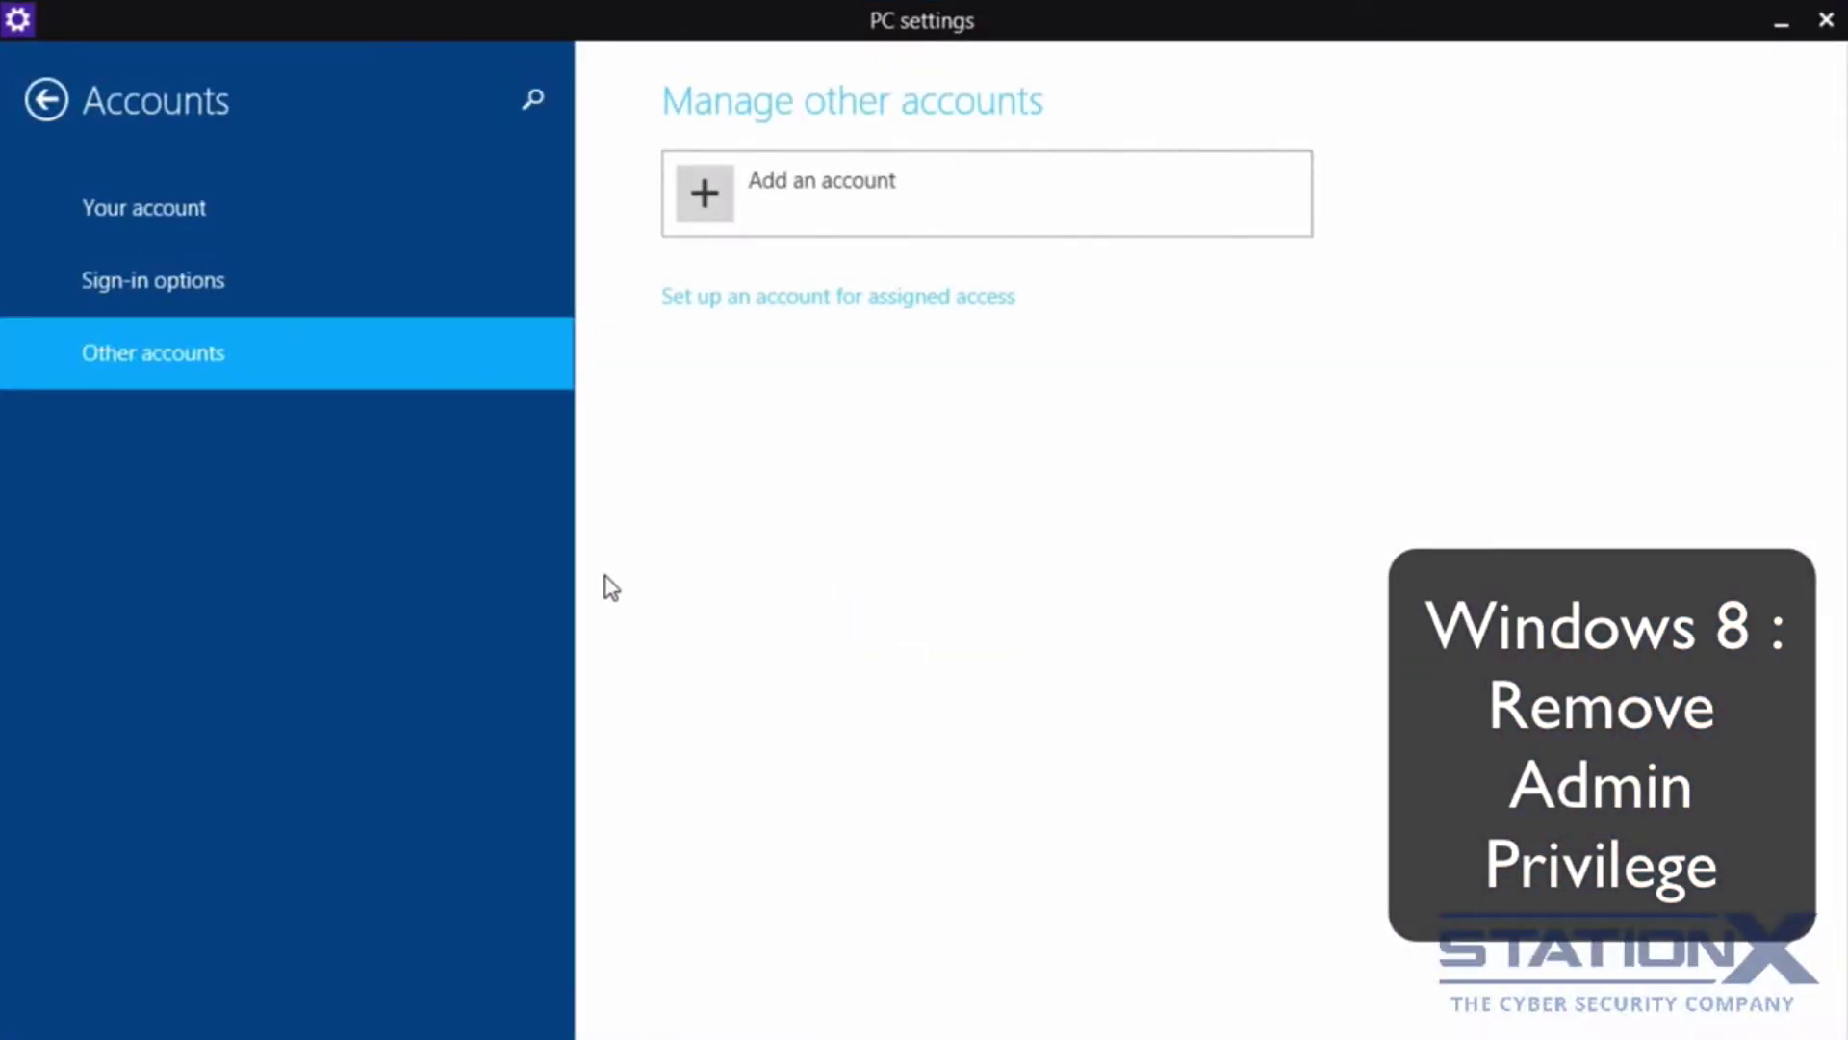
left_click(705, 193)
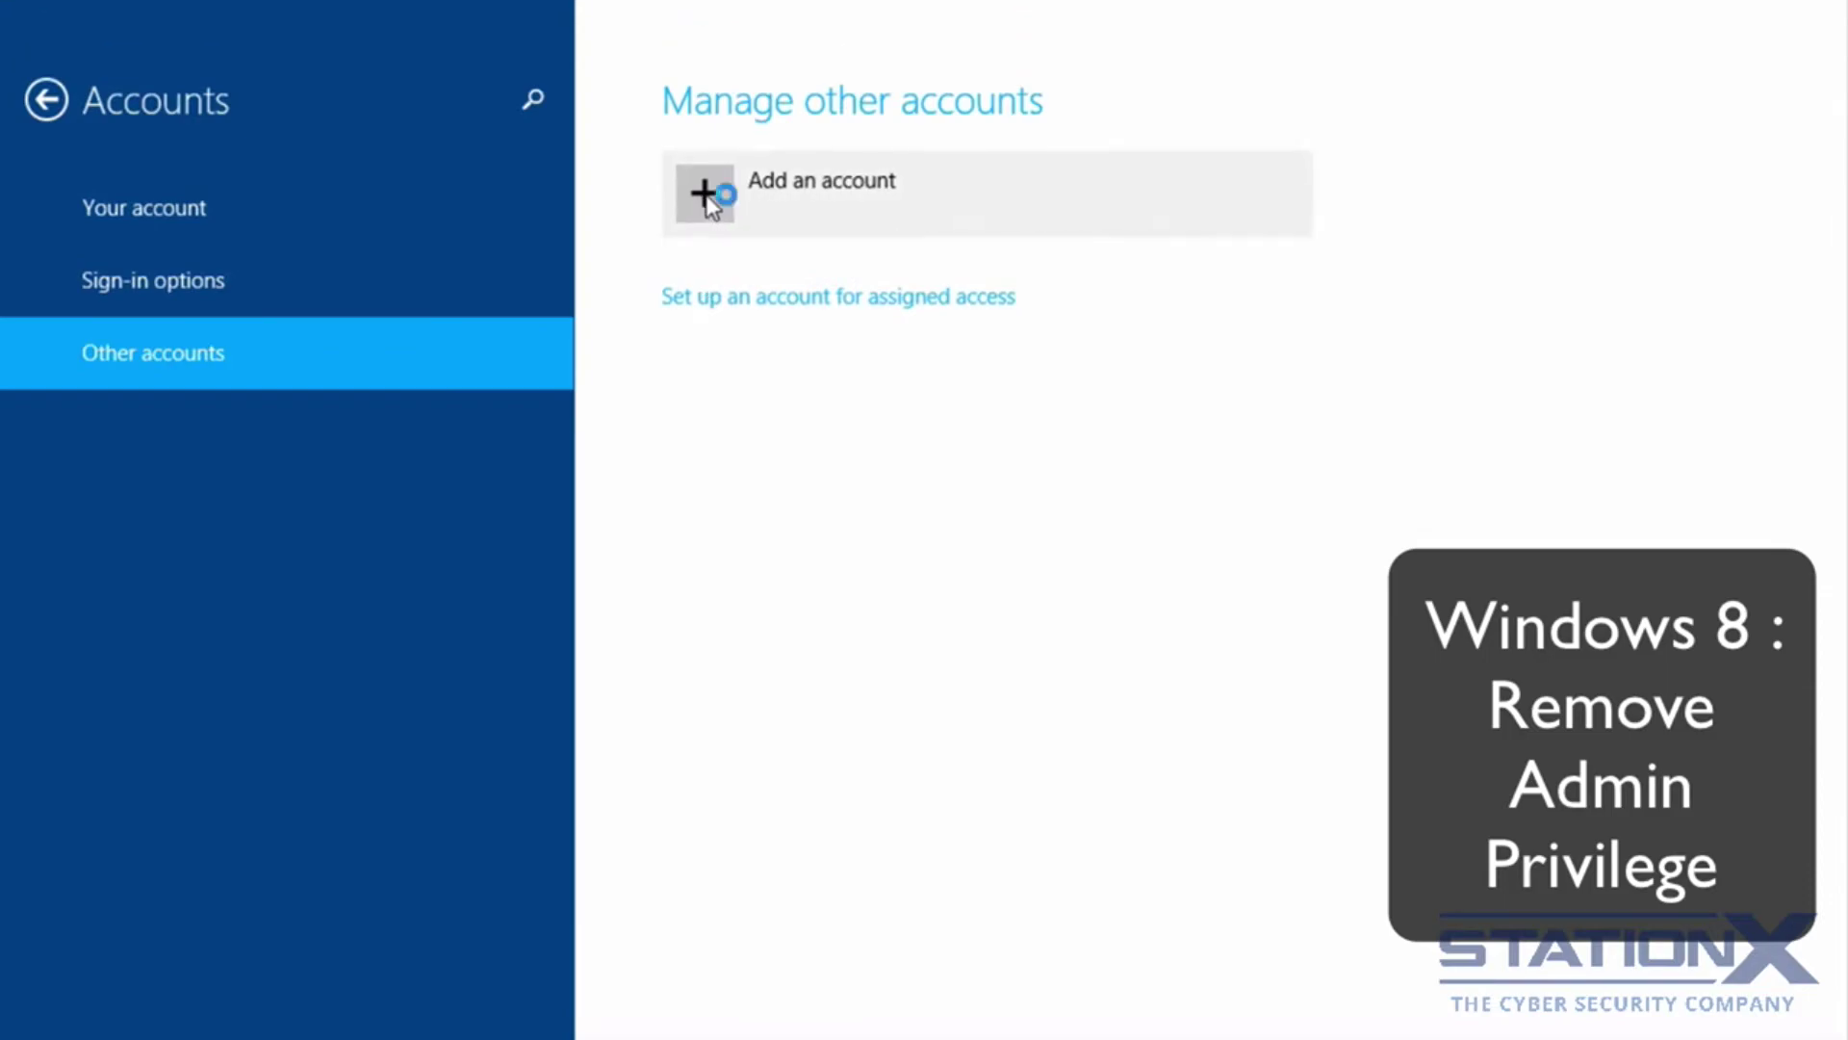
left_click(589, 252)
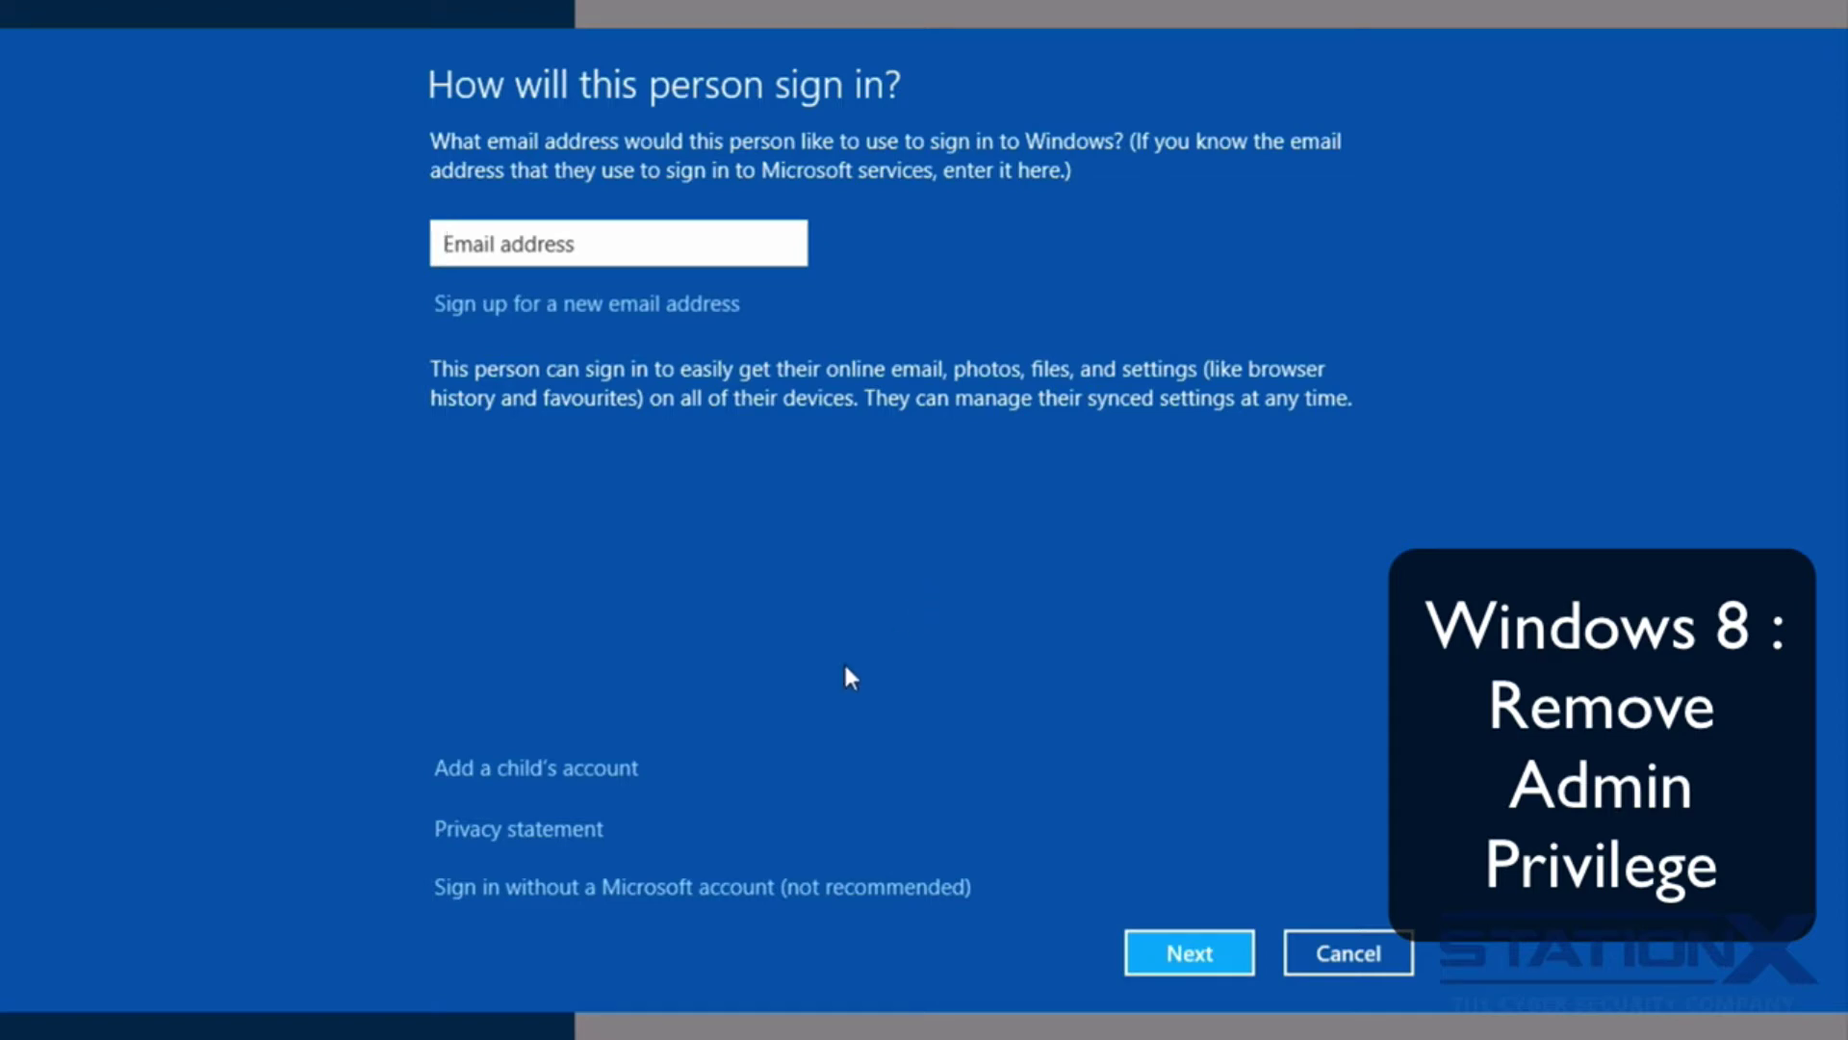
left_click(558, 893)
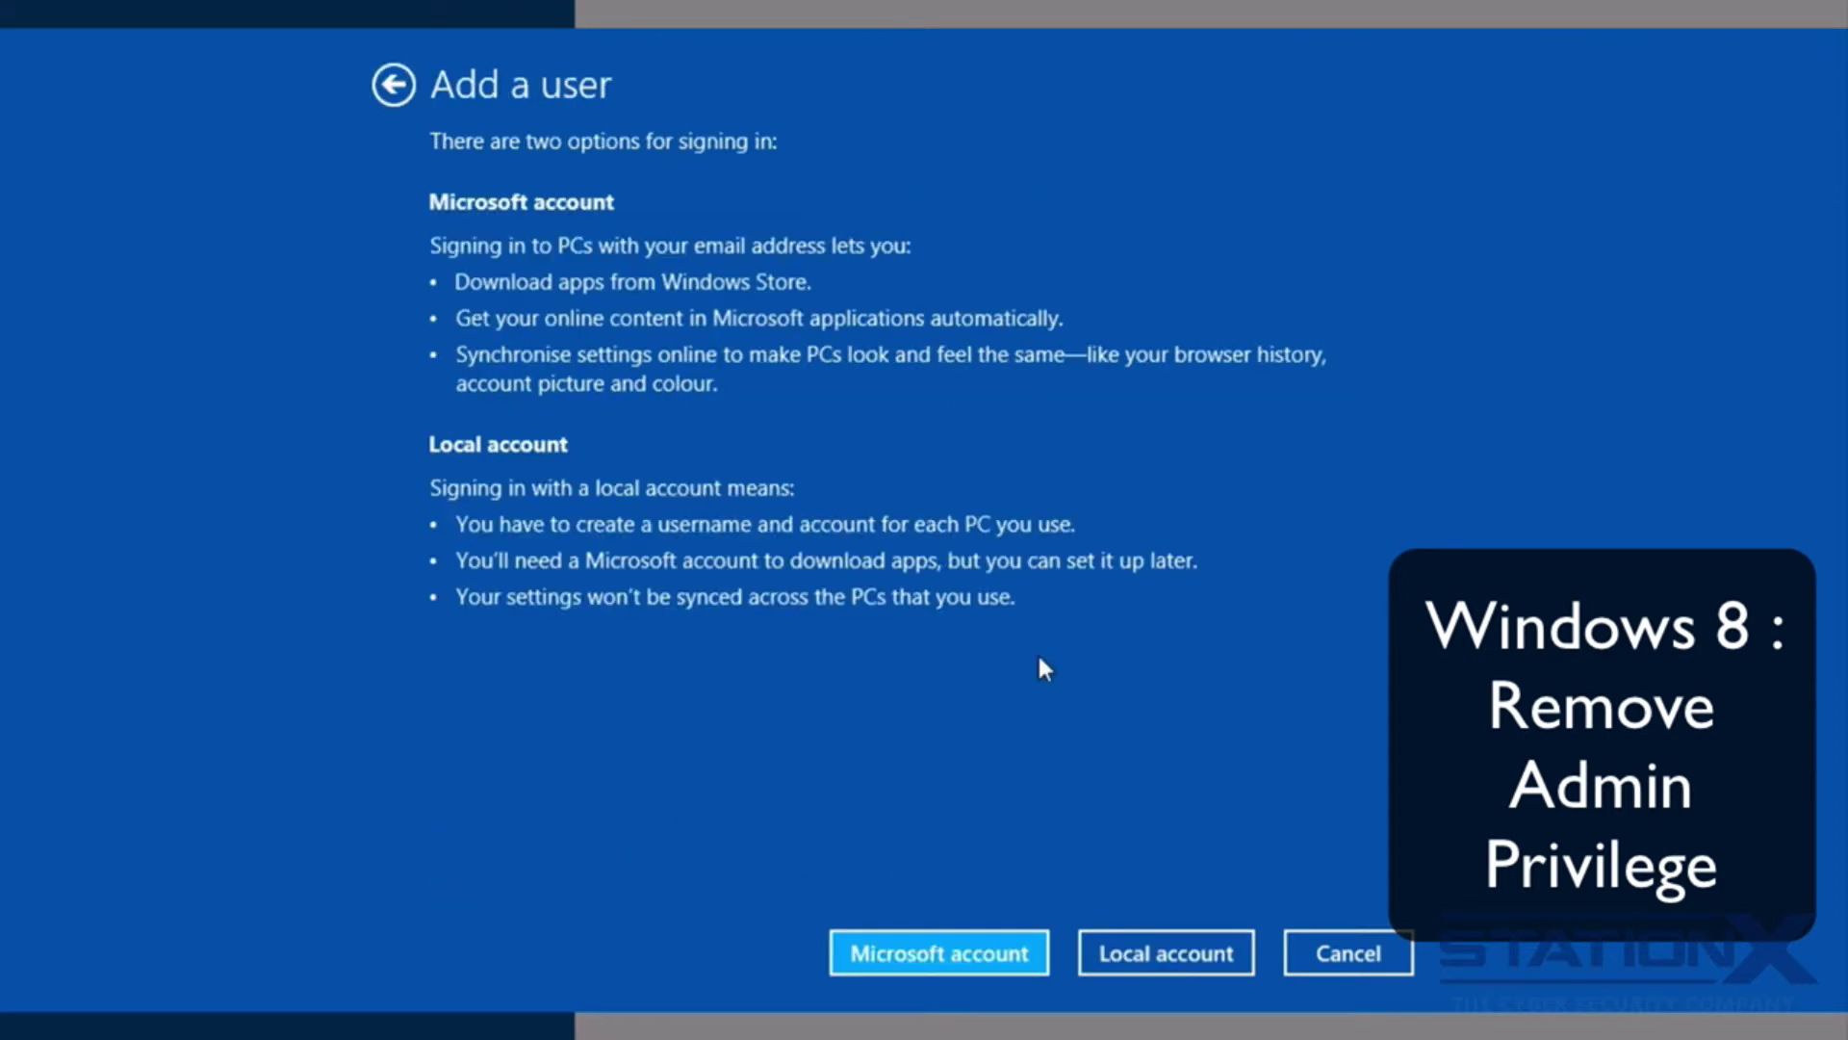
left_click(1175, 953)
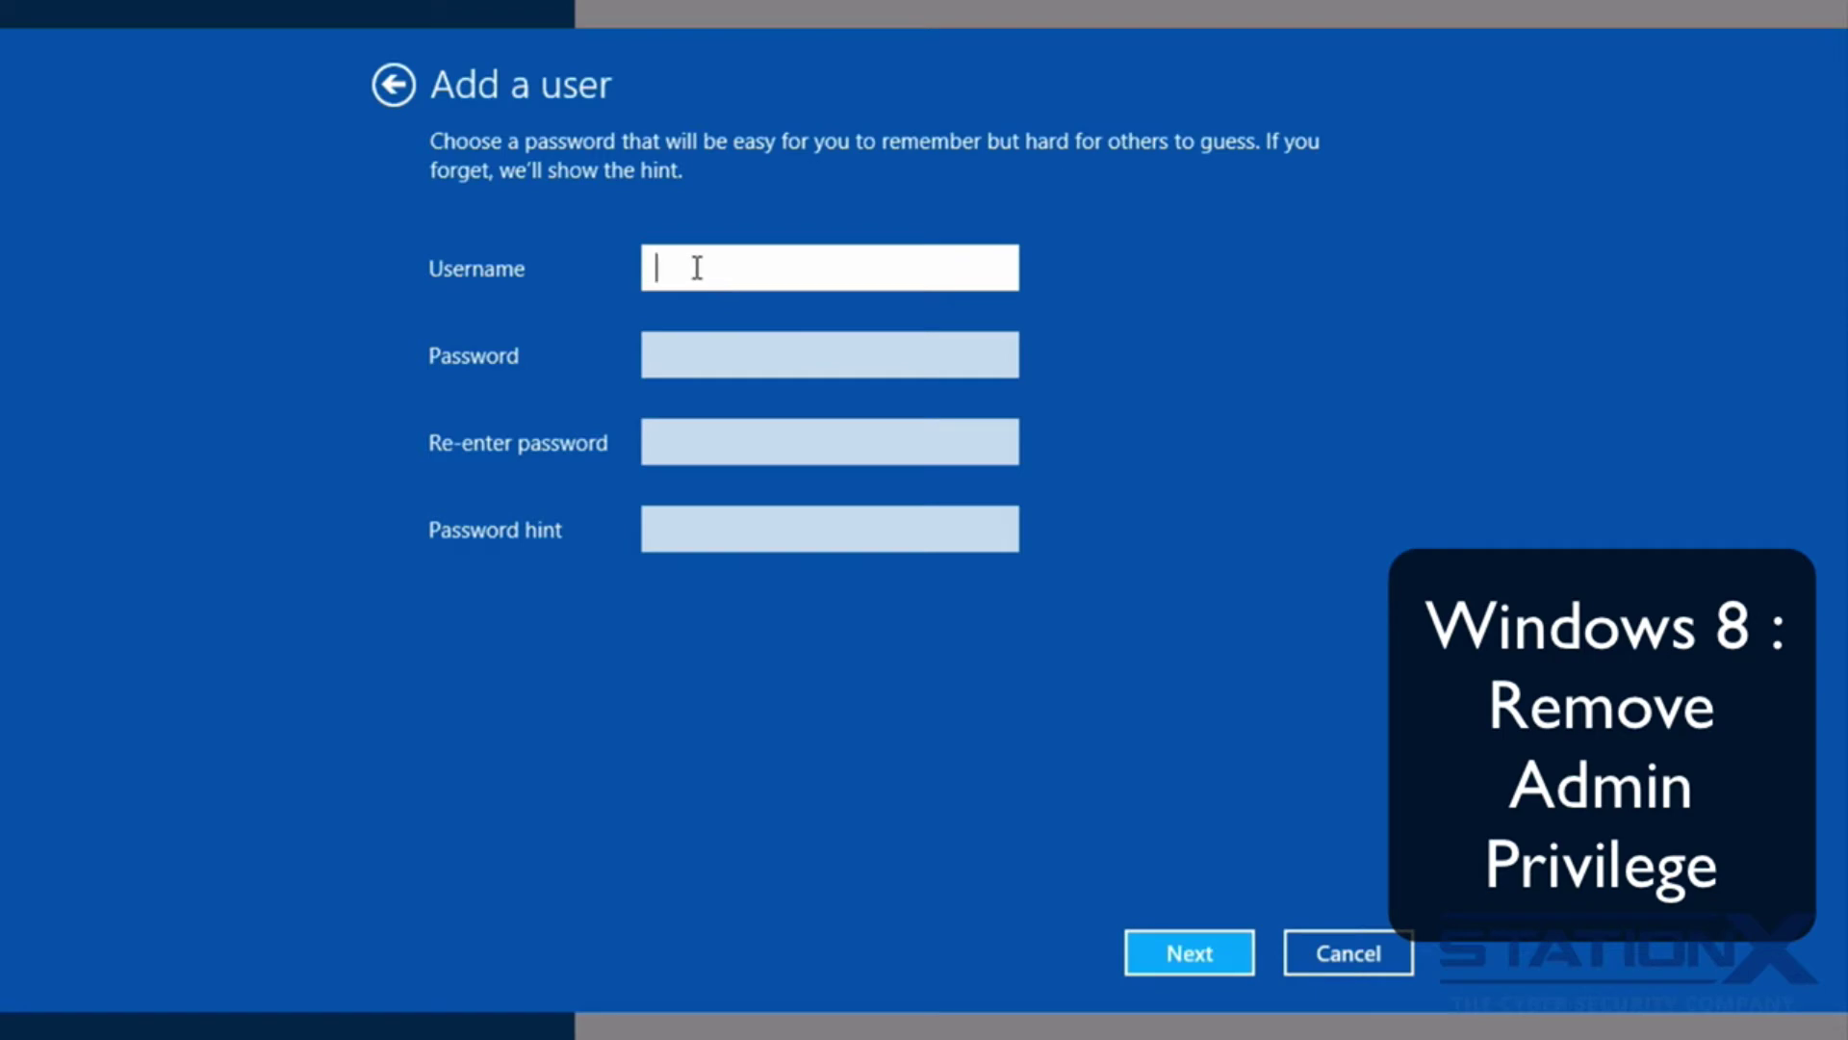
Enter the new user's username, leave the password fields blank, and finish creating the local account.
type("Time")
key("BackSpace")
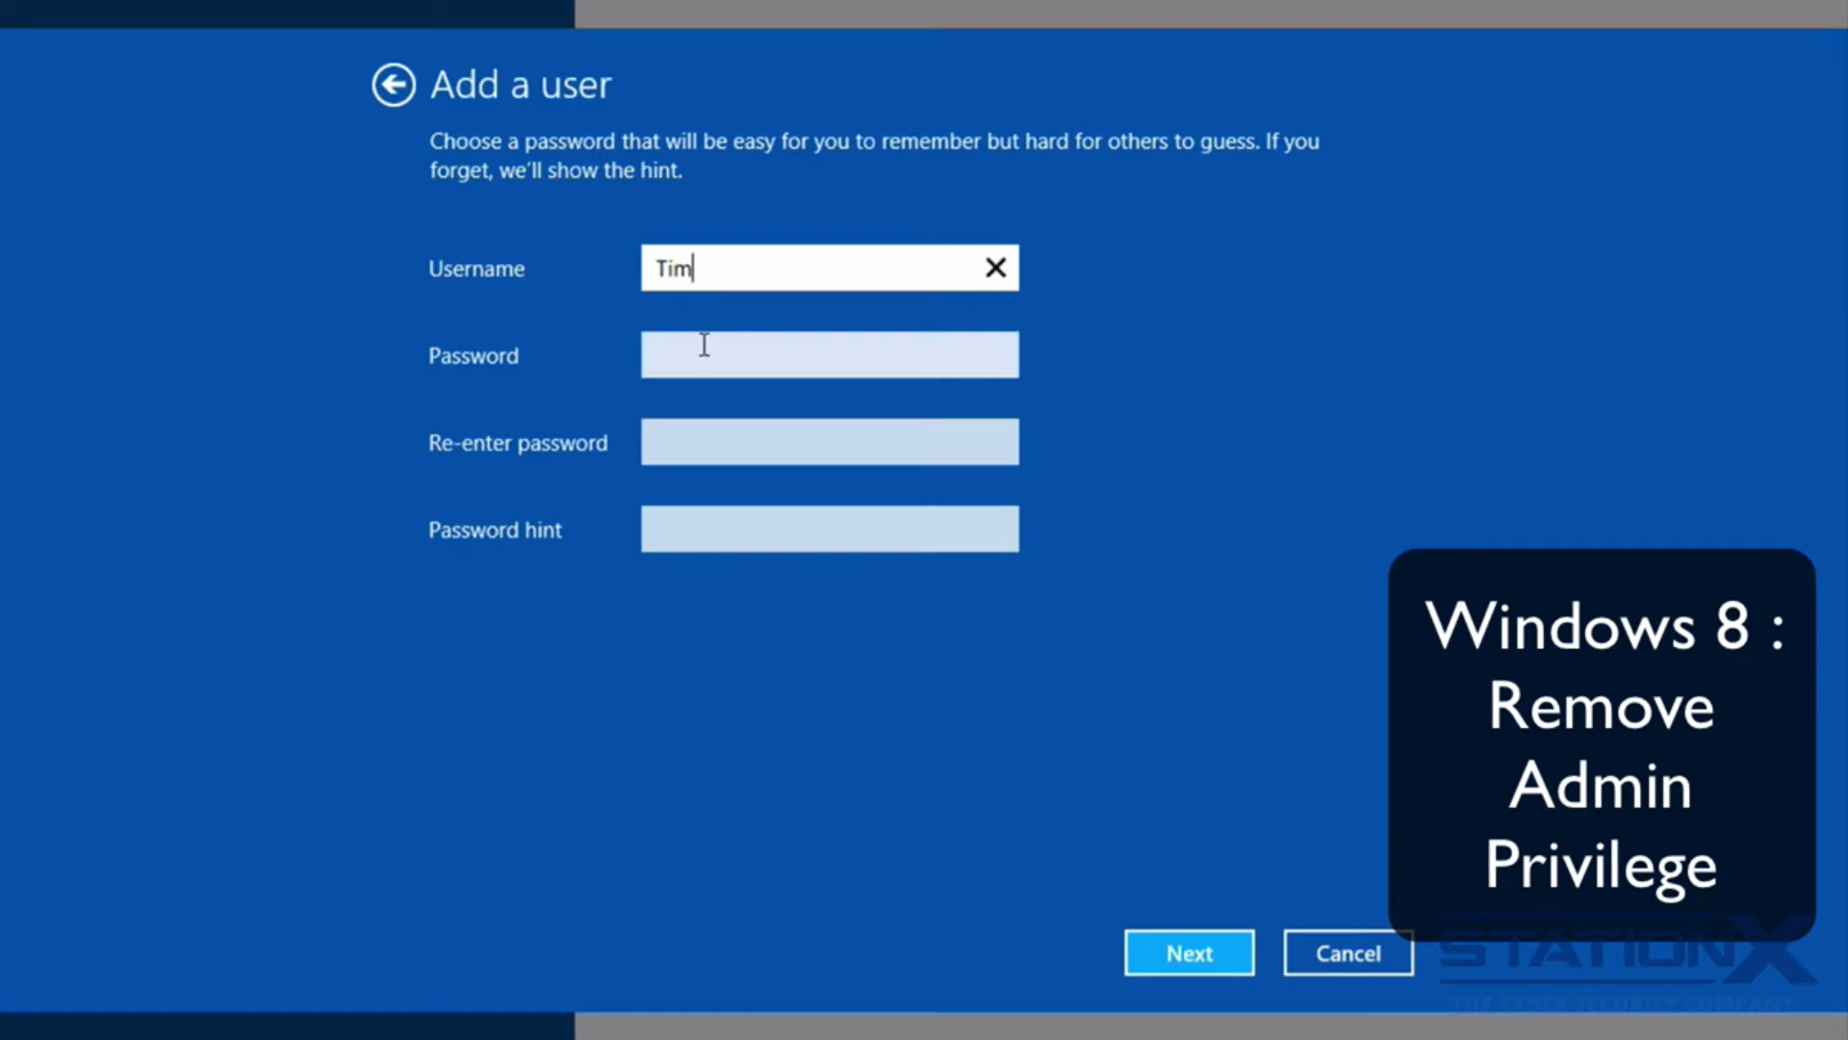
left_click(708, 348)
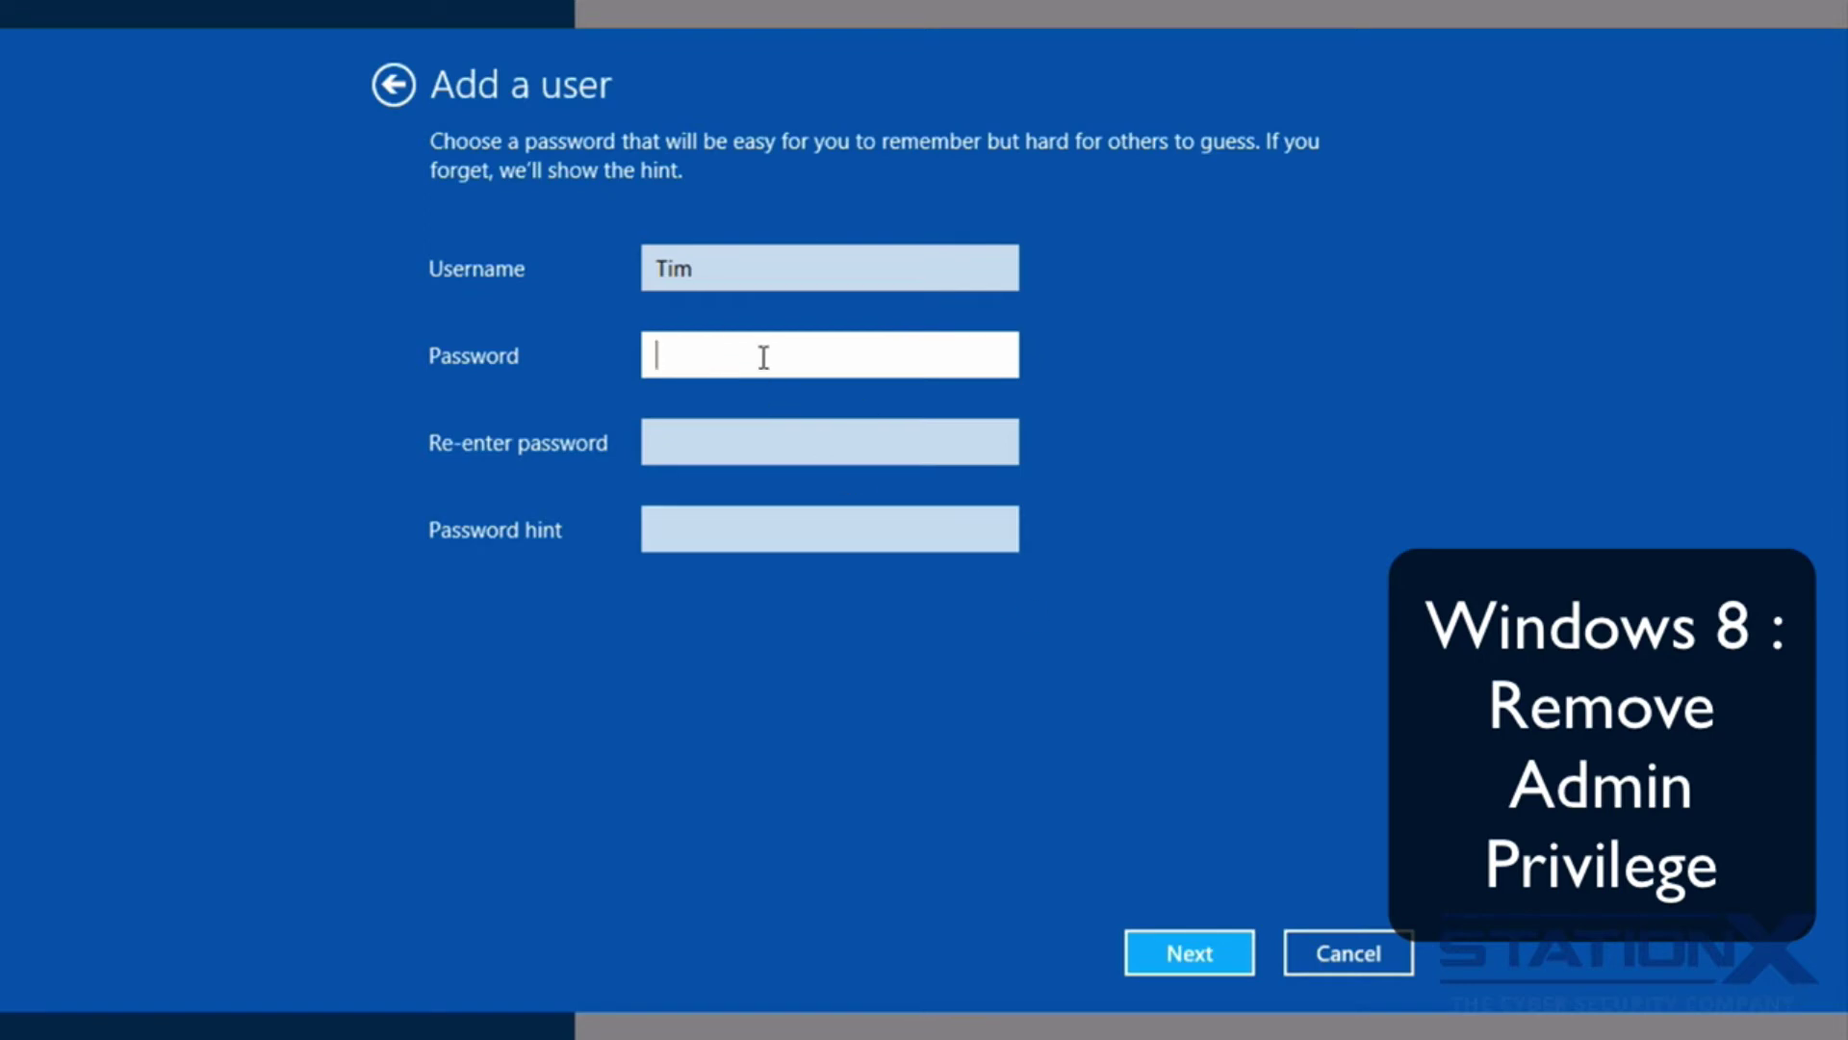
left_click(737, 437)
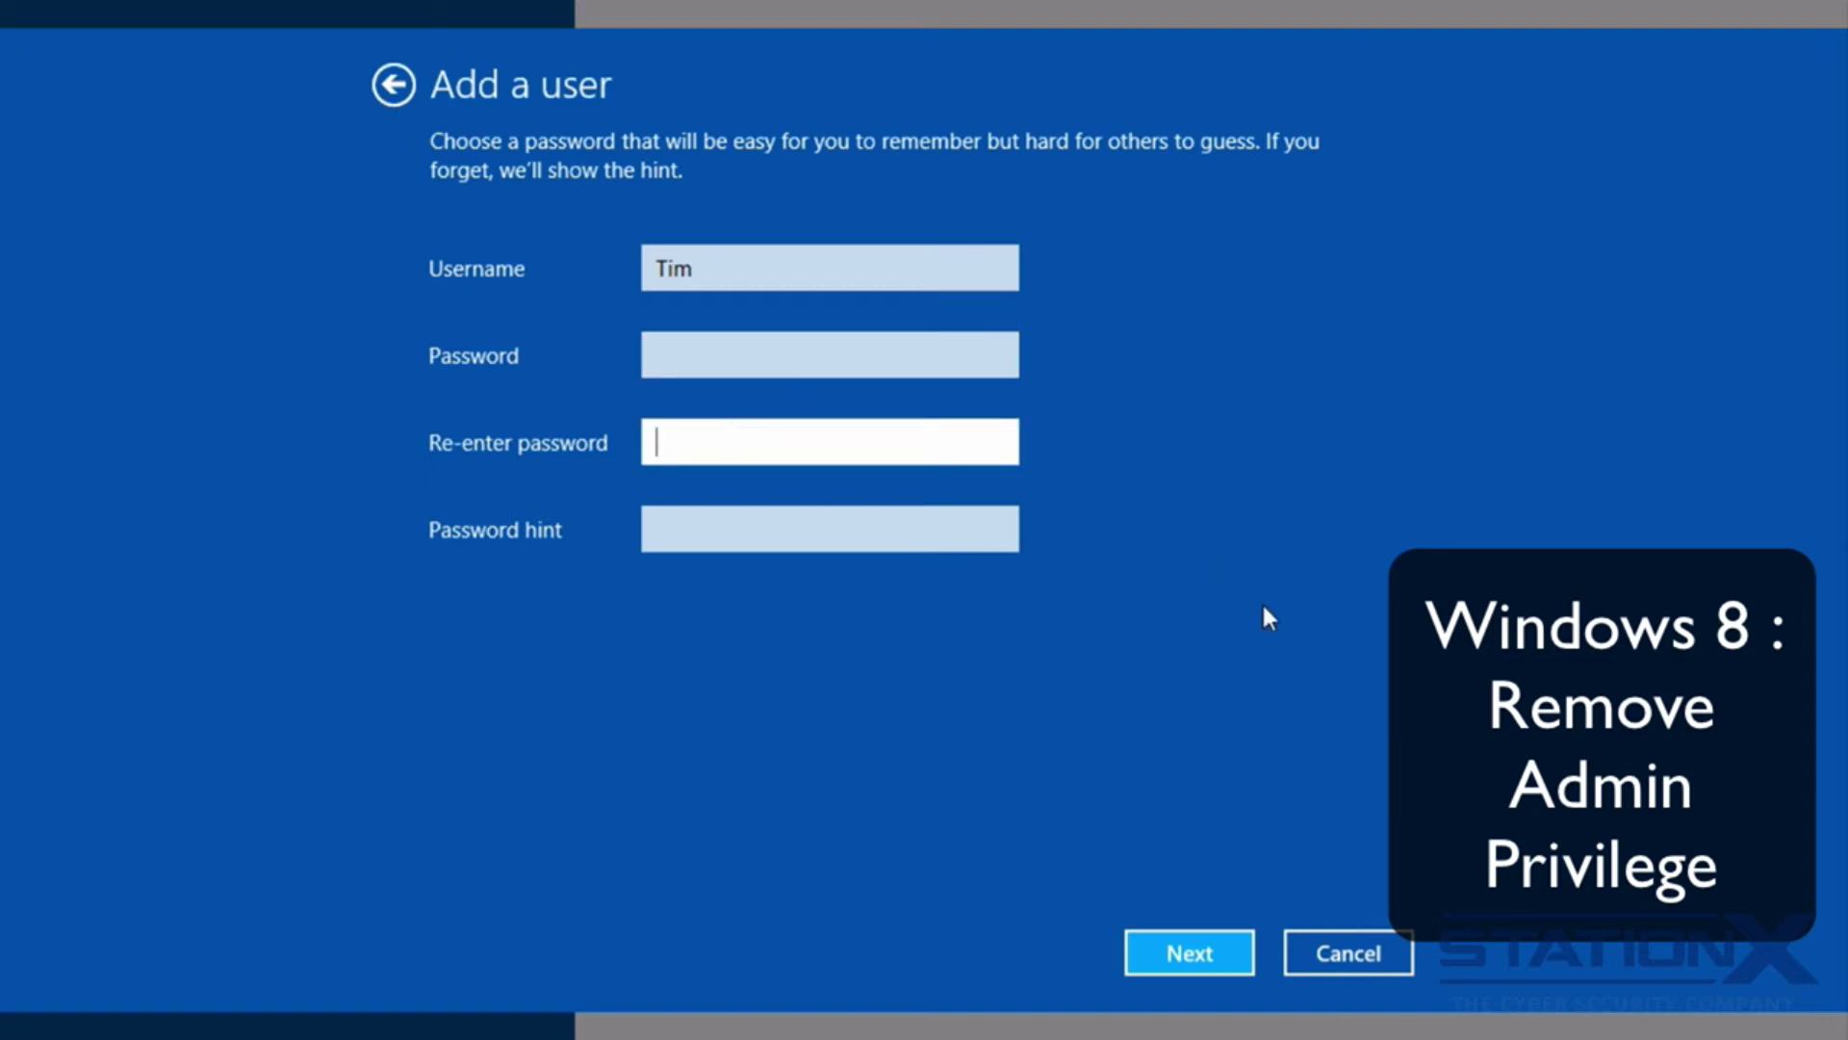
left_click(1199, 955)
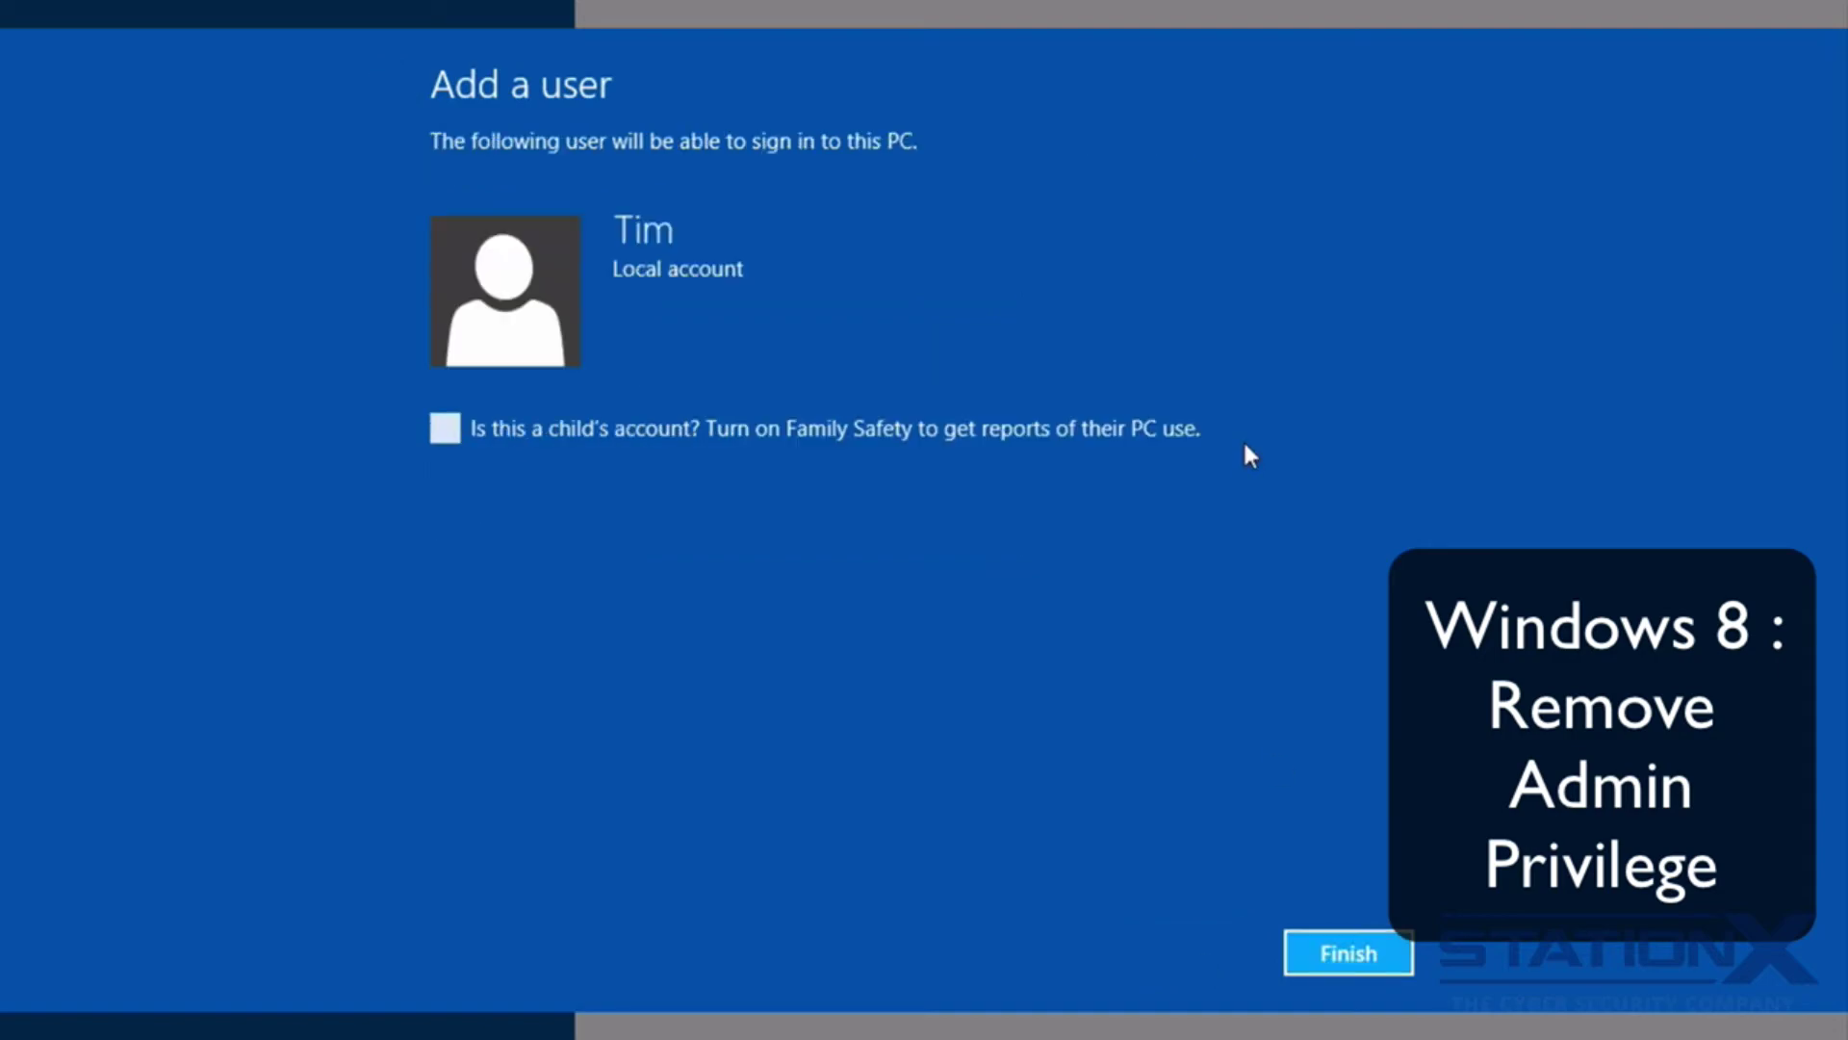
left_click(1333, 951)
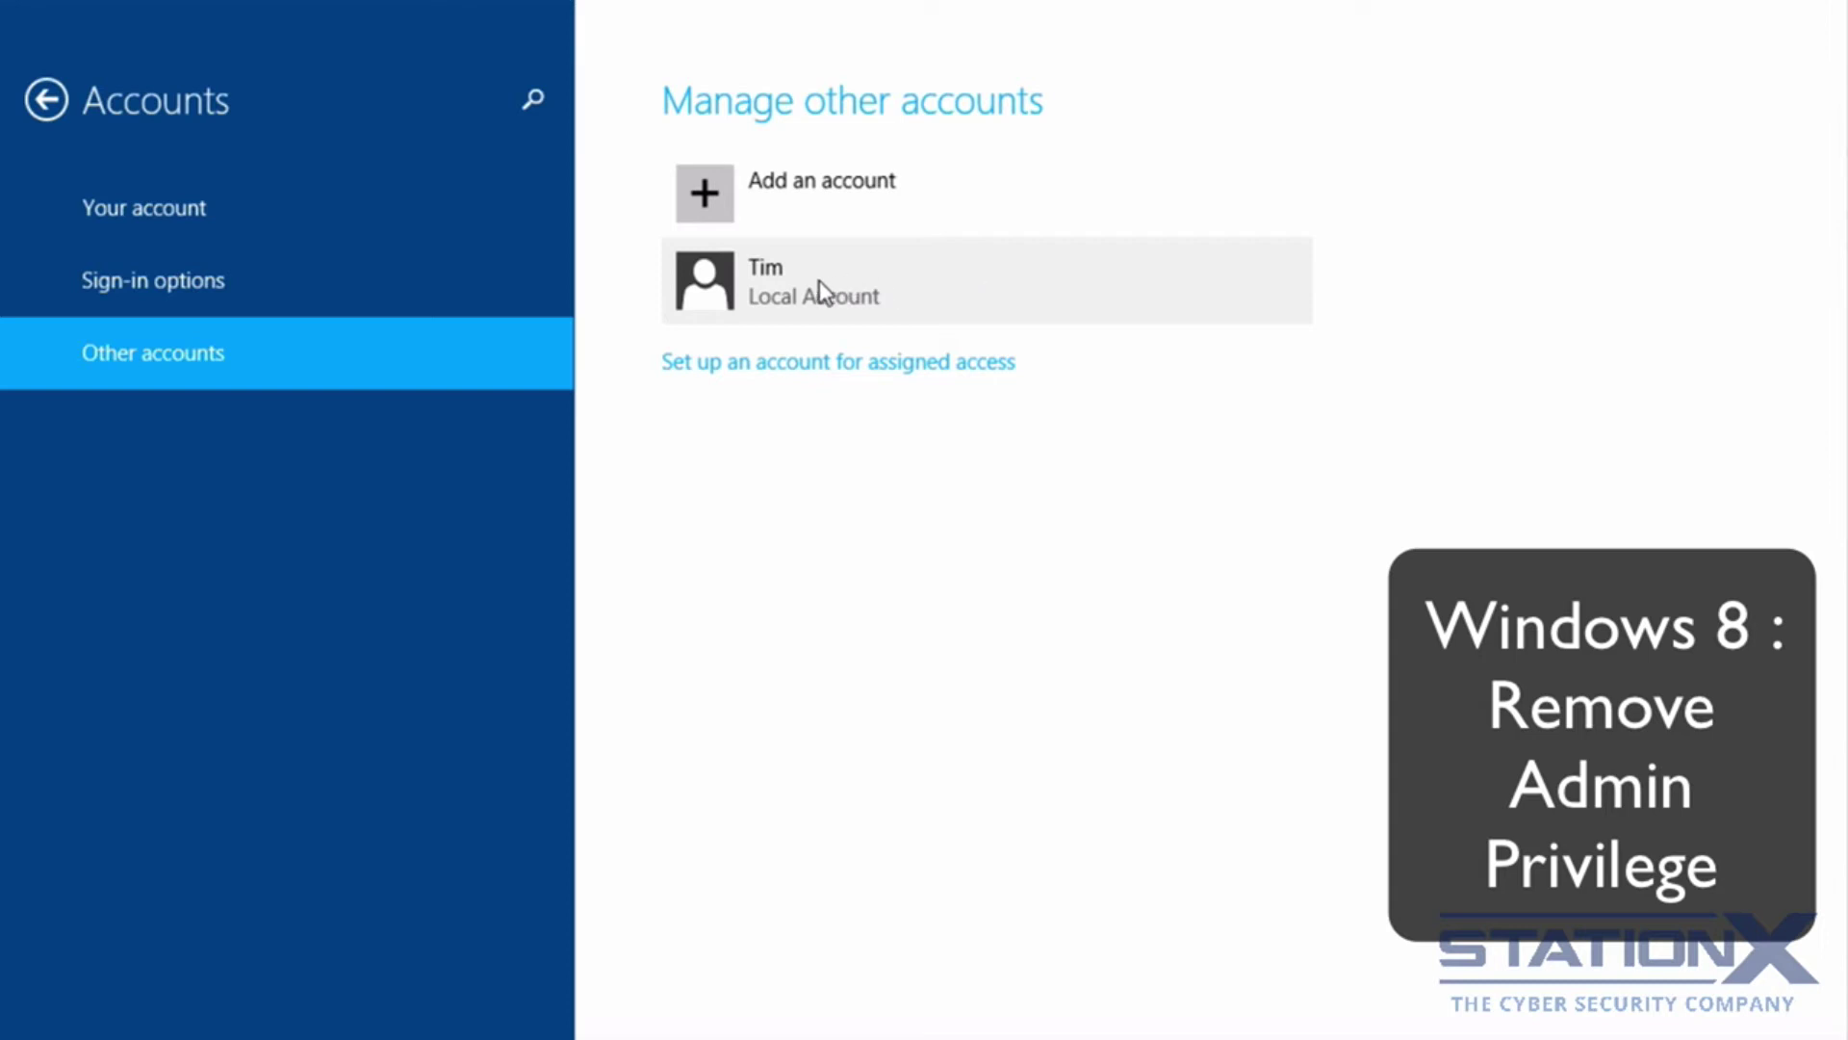
Edit the newly added local account and set its account type to Administrator.
left_click(775, 295)
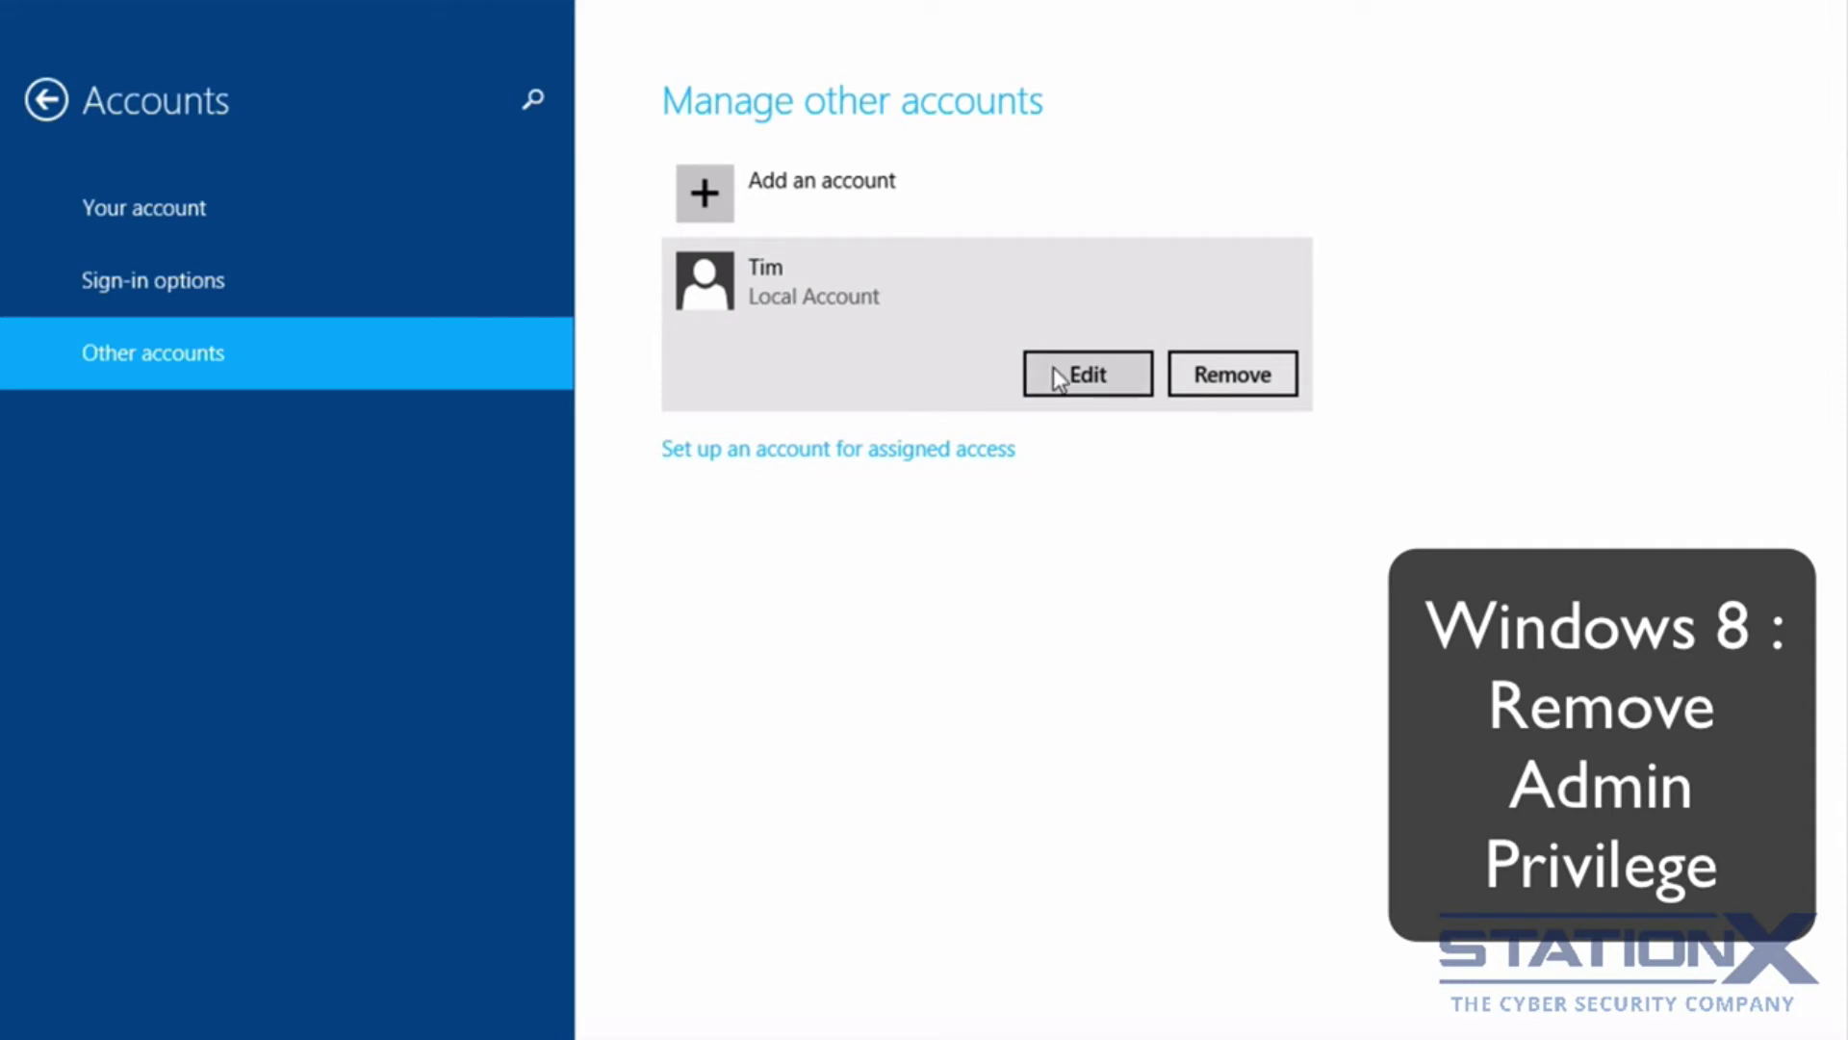
left_click(1076, 379)
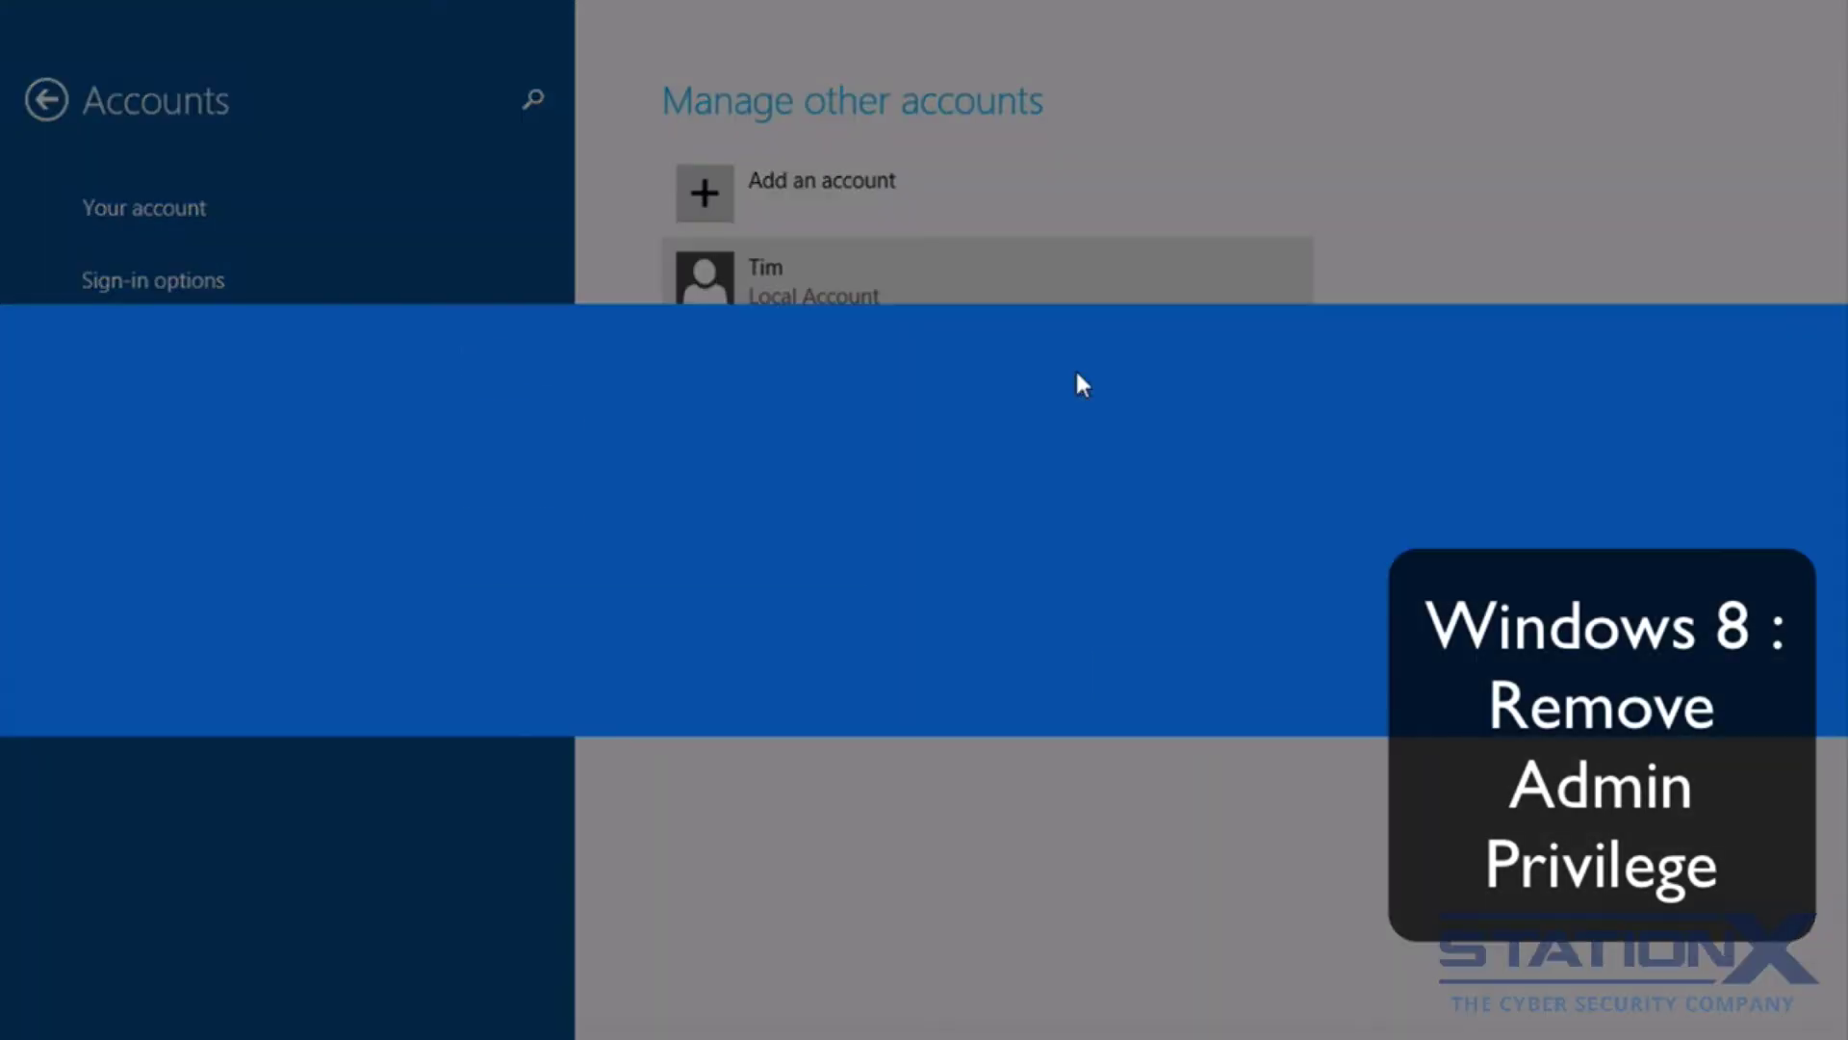
left_click(836, 558)
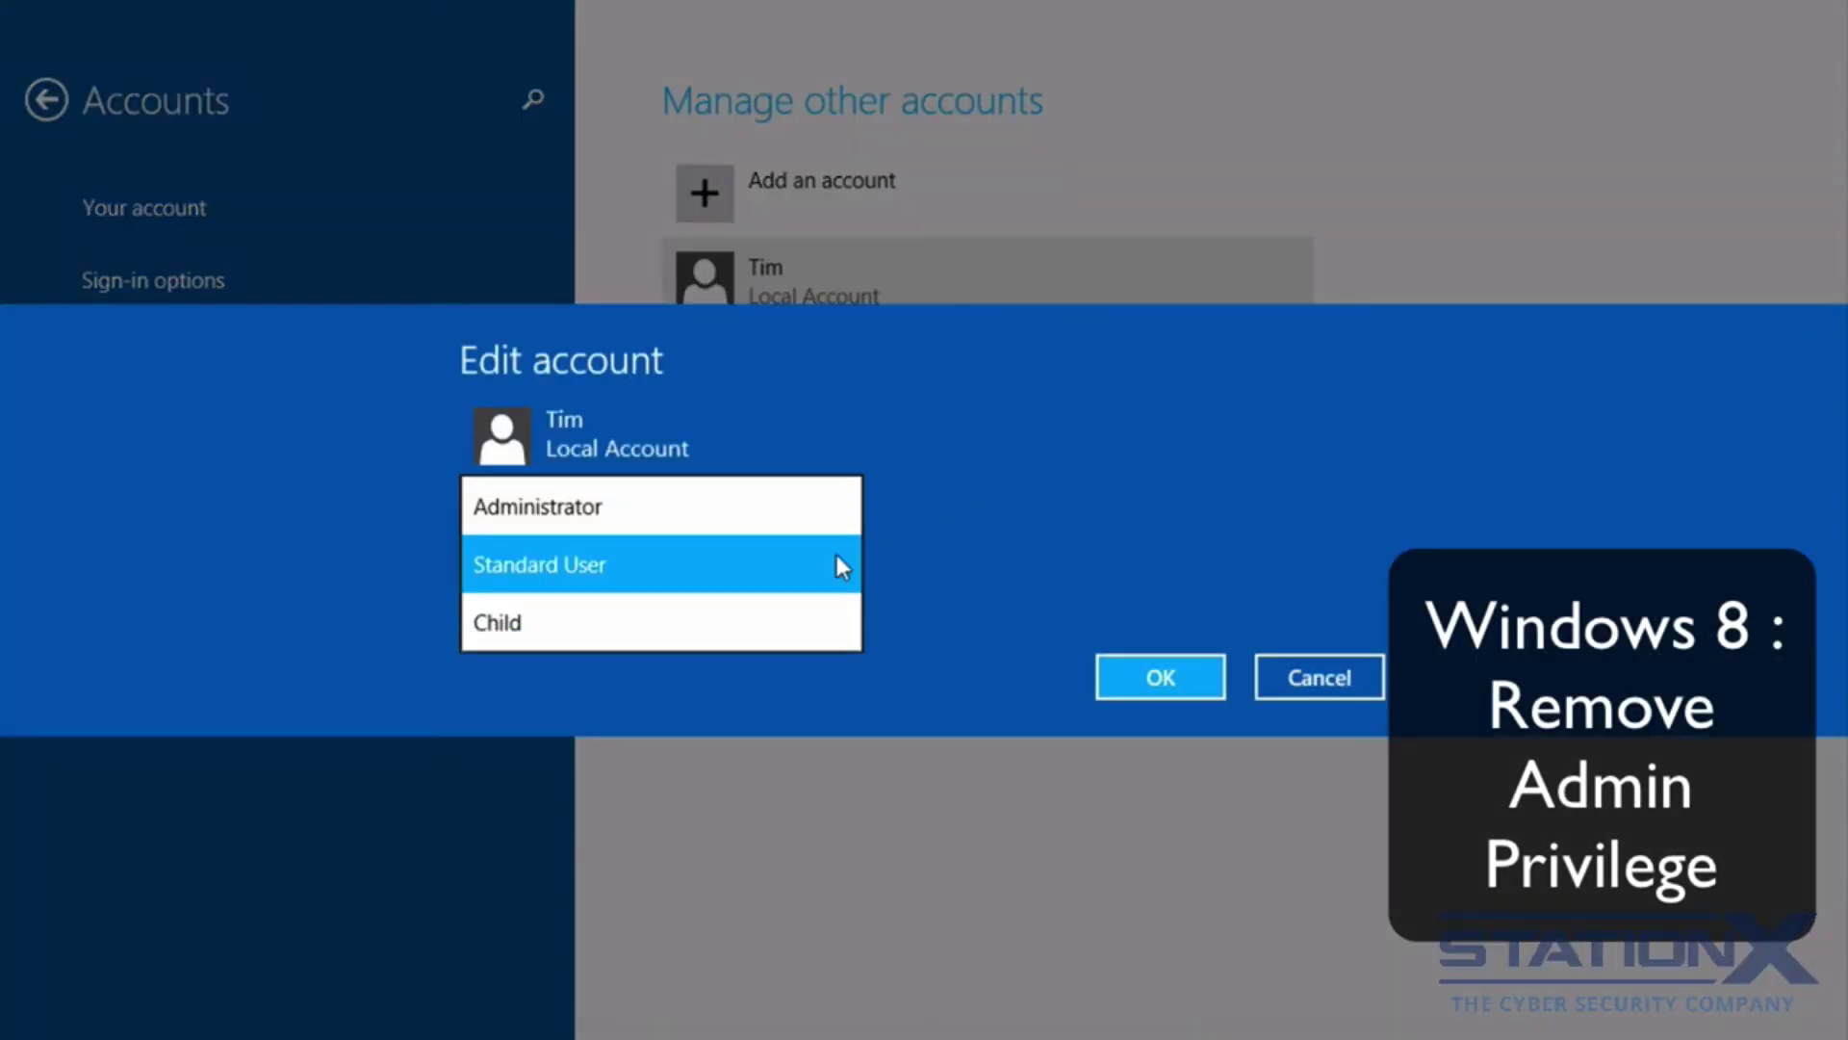
left_click(764, 502)
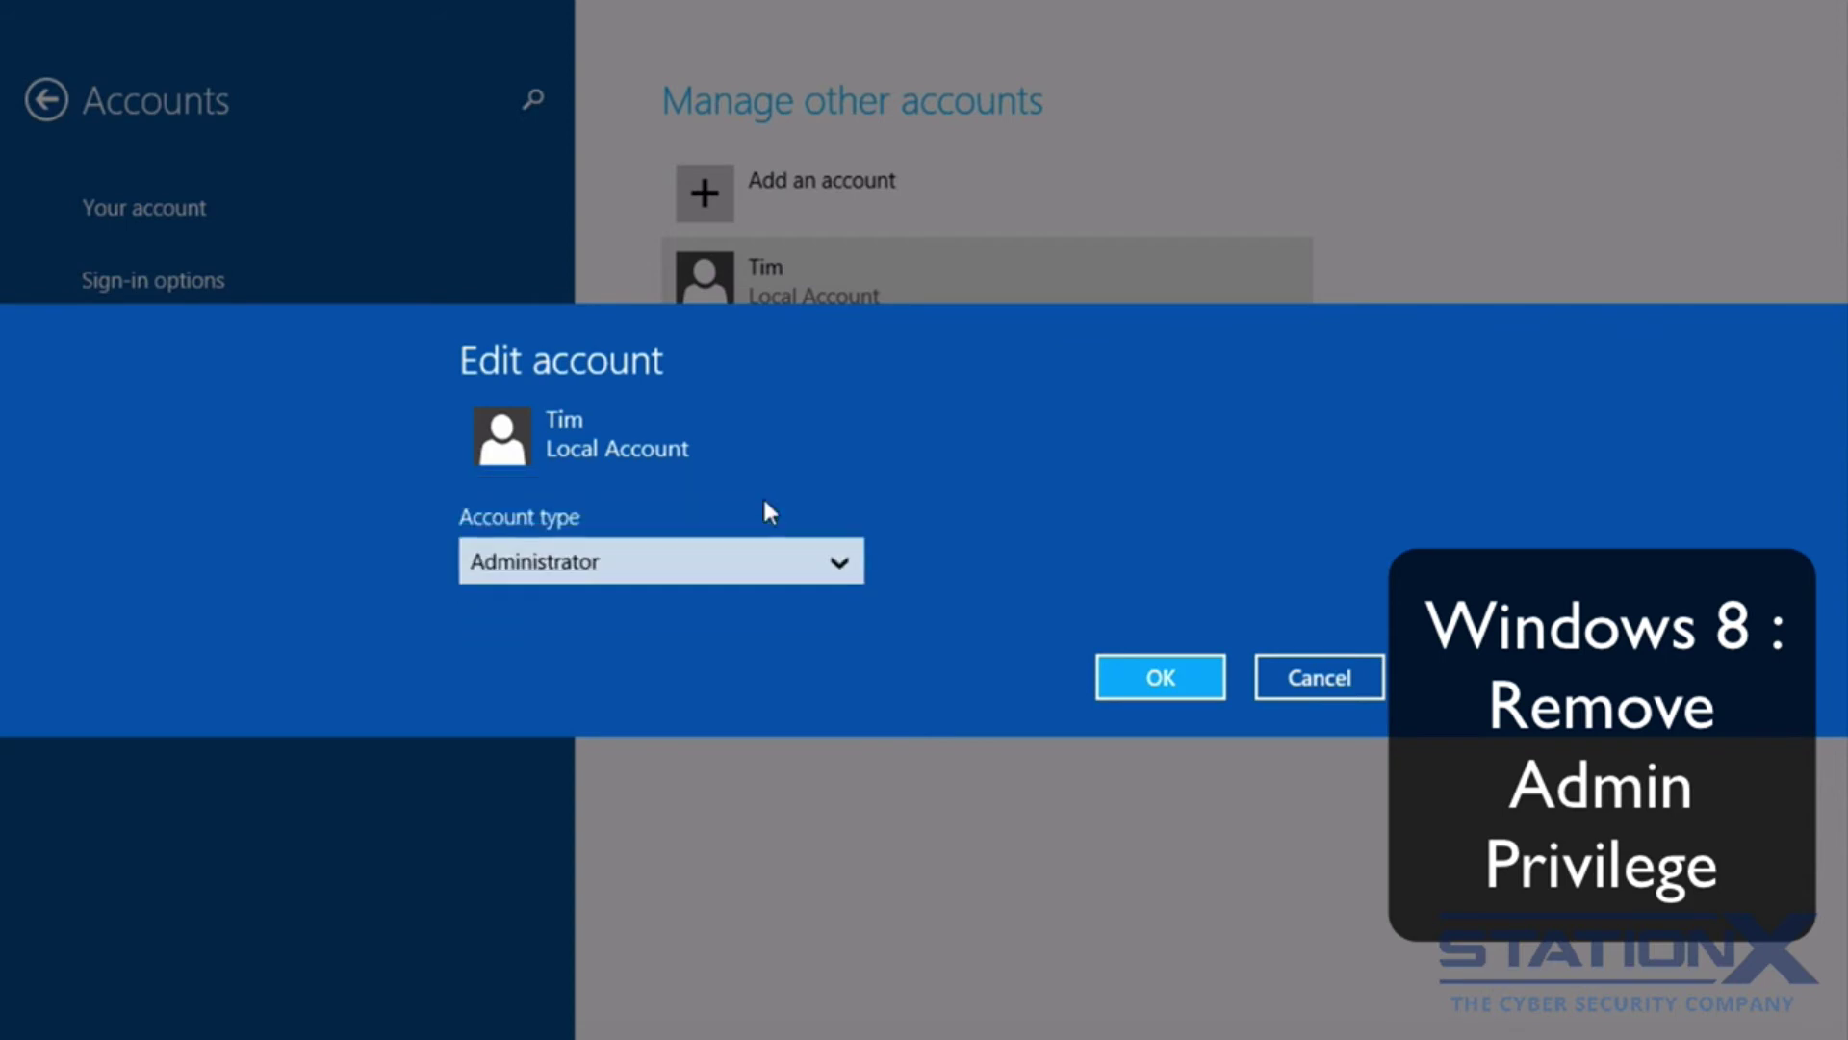
left_click(1160, 678)
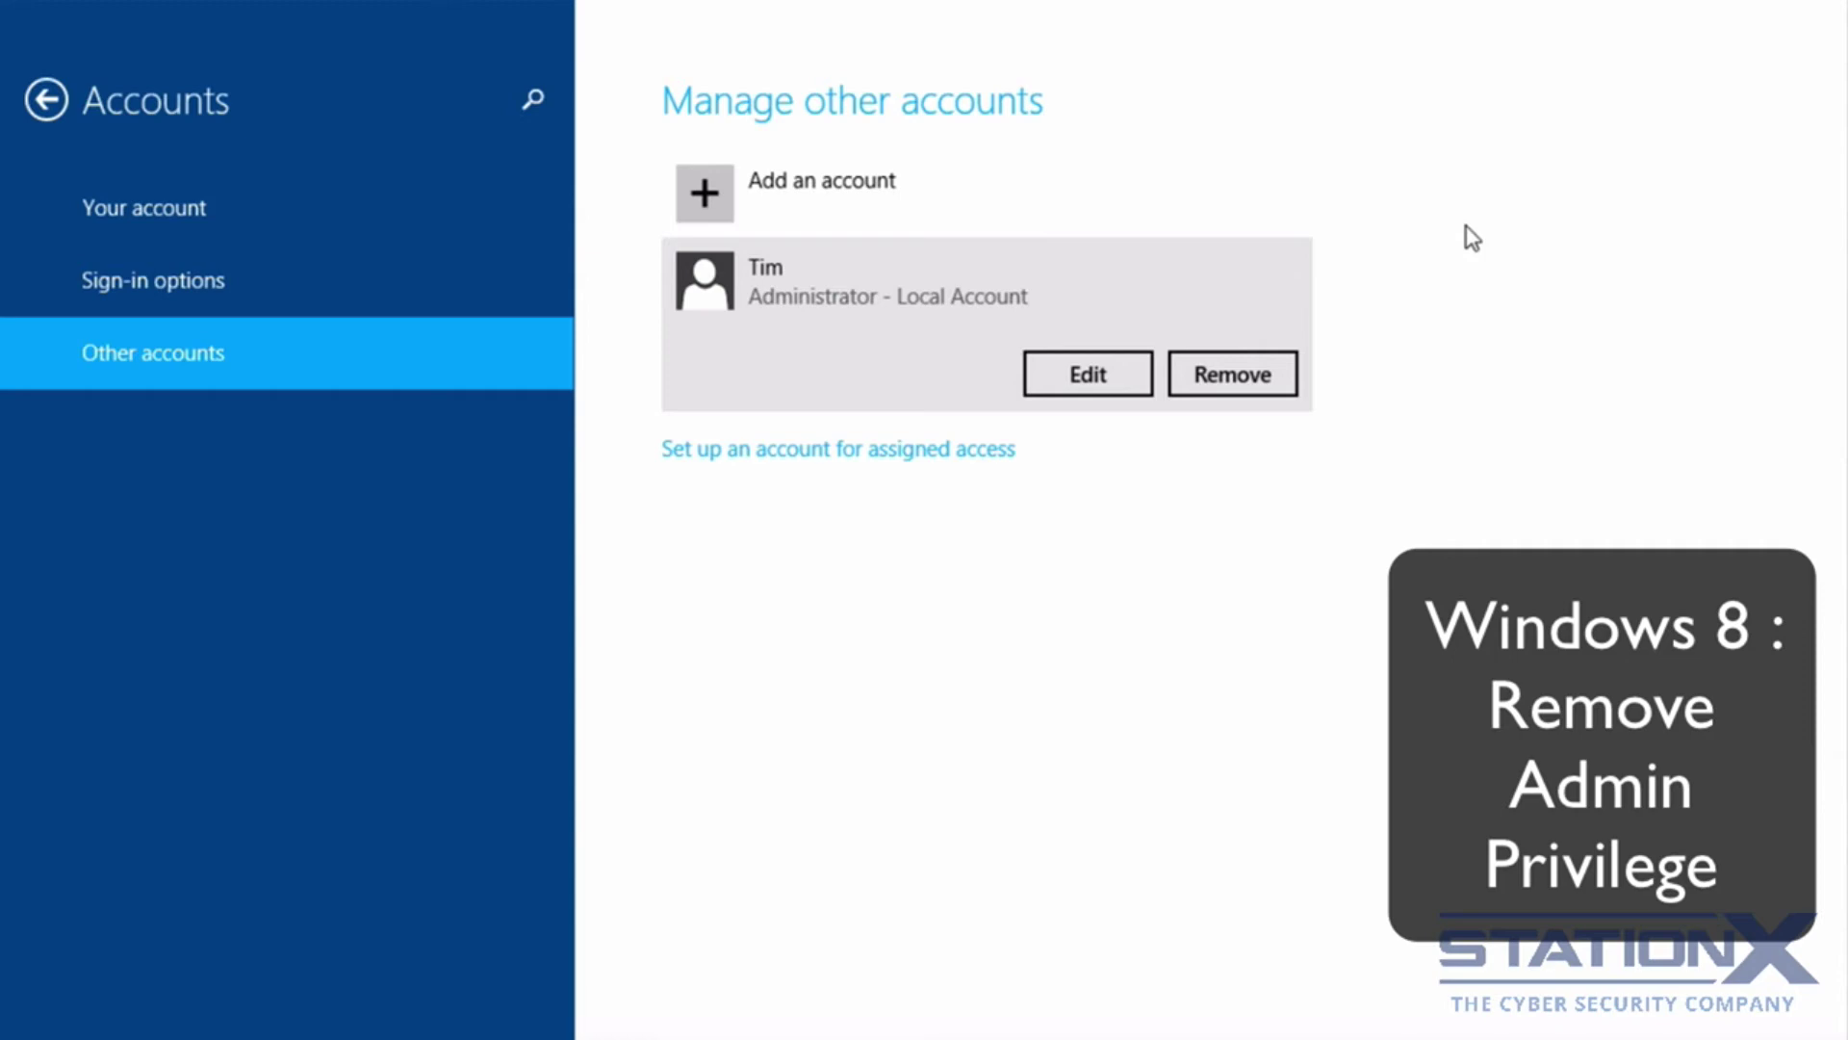
Search for "account", reopen the User Accounts settings and bring up the list of accounts to manage.
key("super")
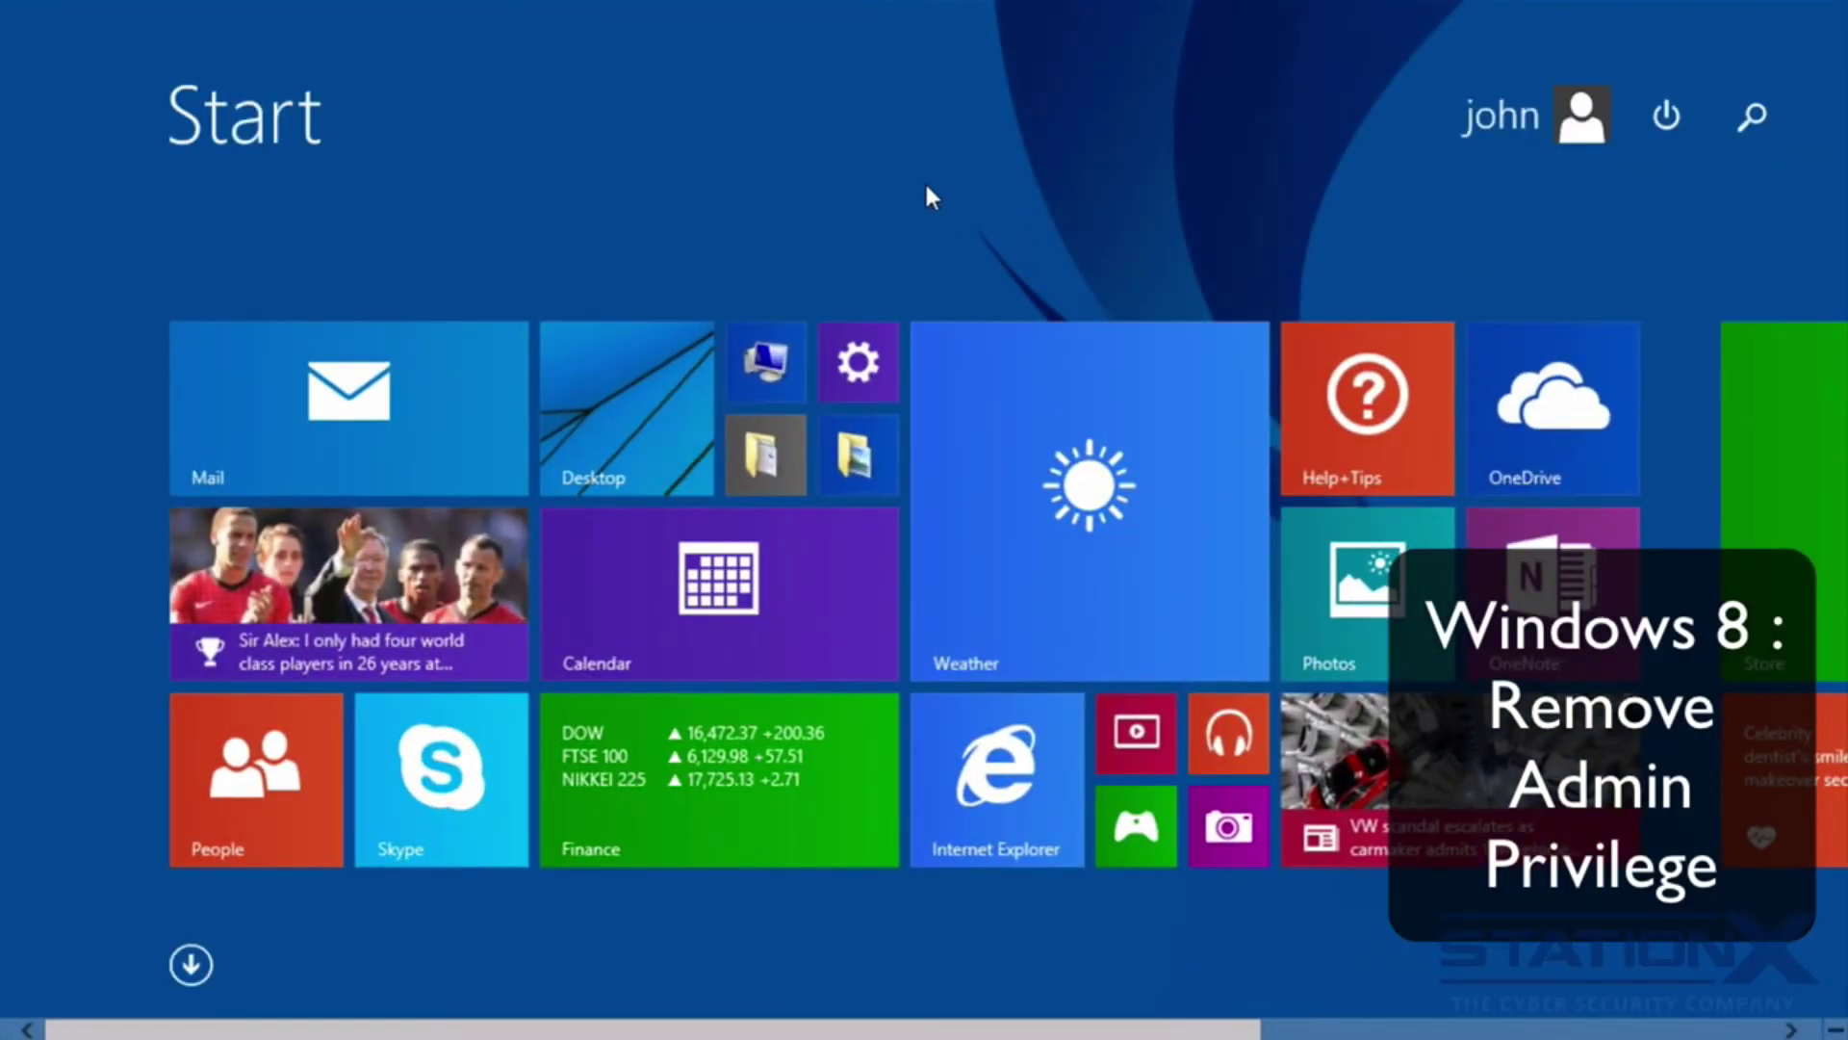
type("account")
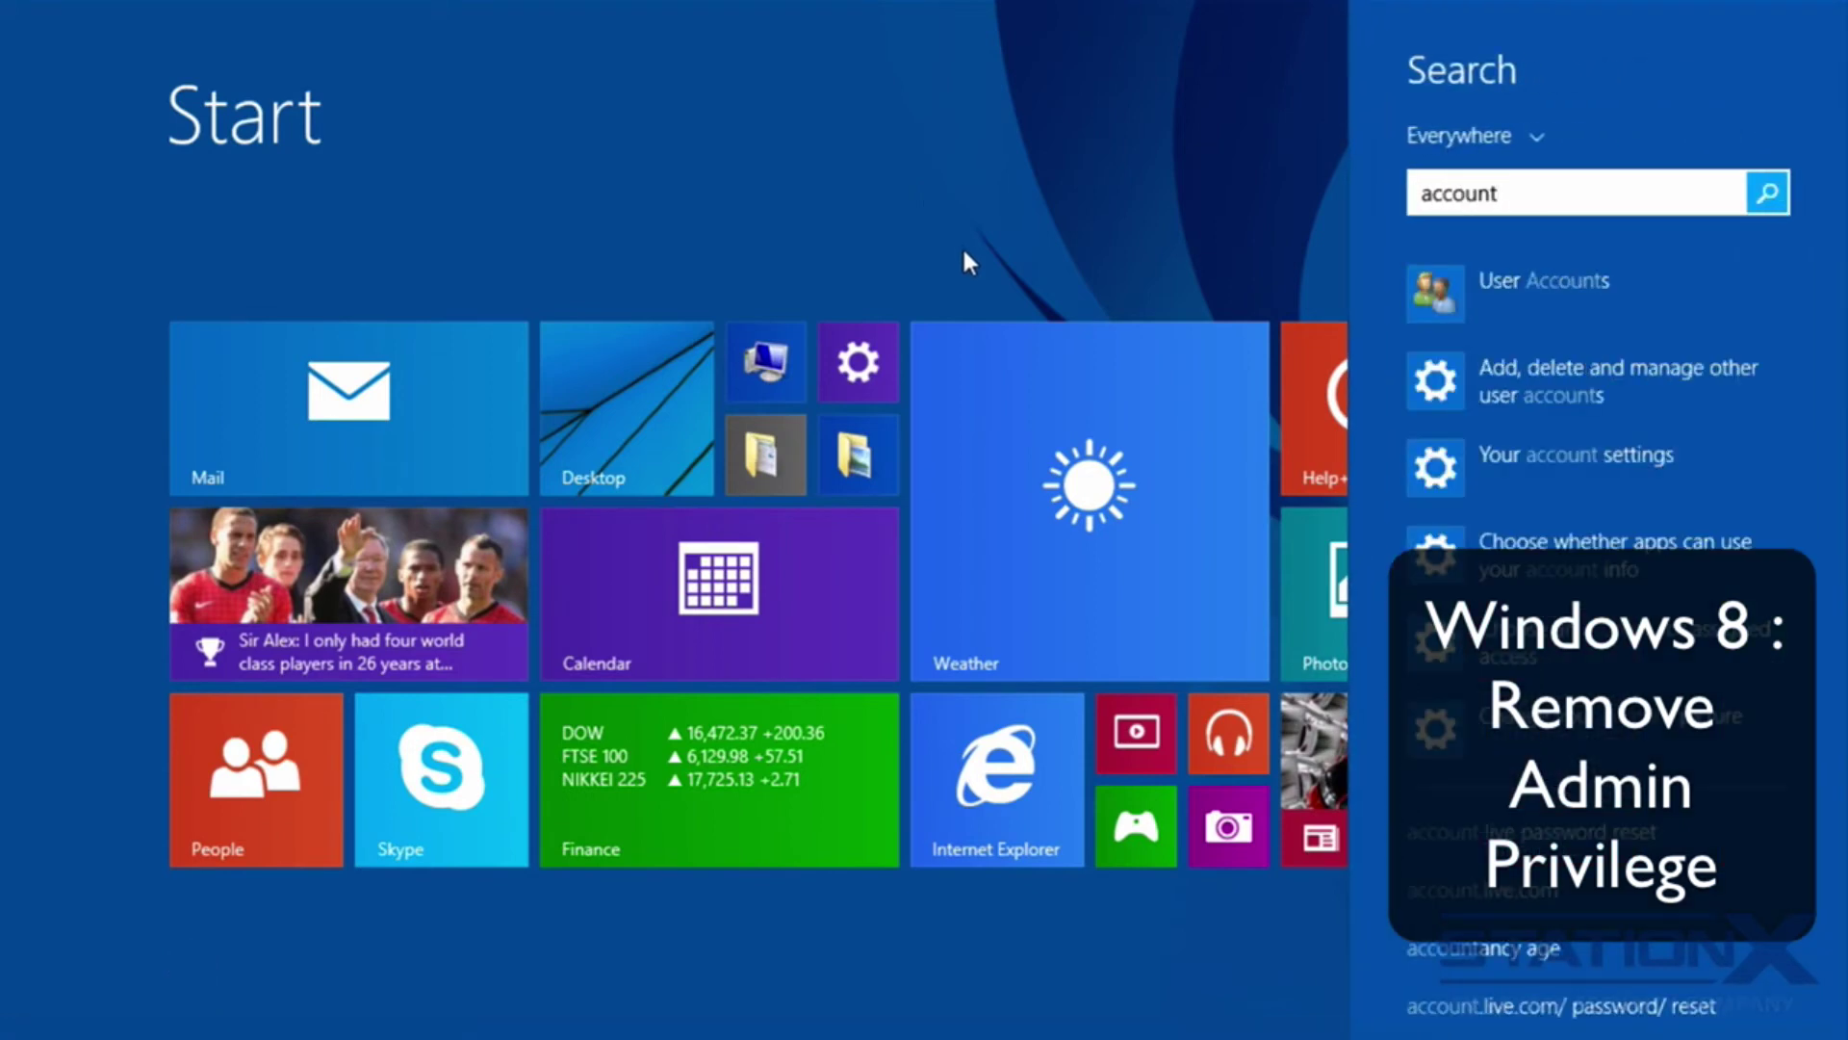
left_click(1504, 279)
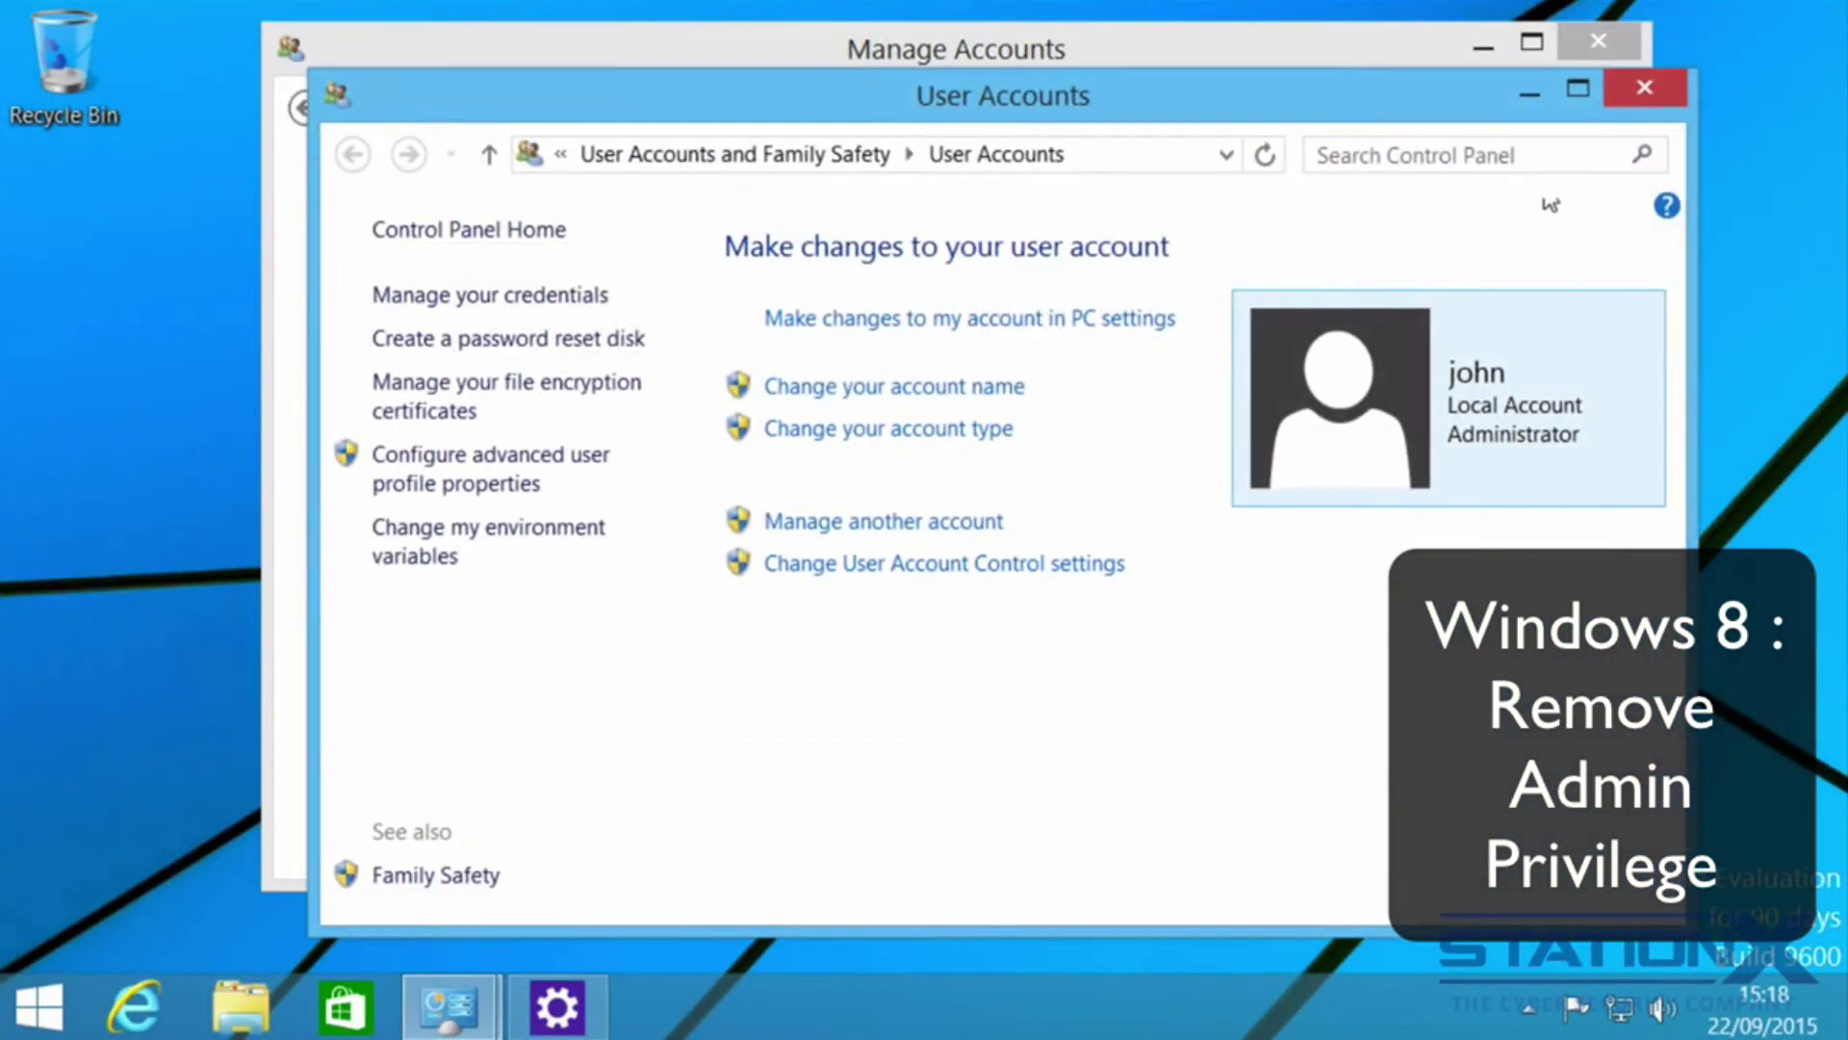
left_click(908, 525)
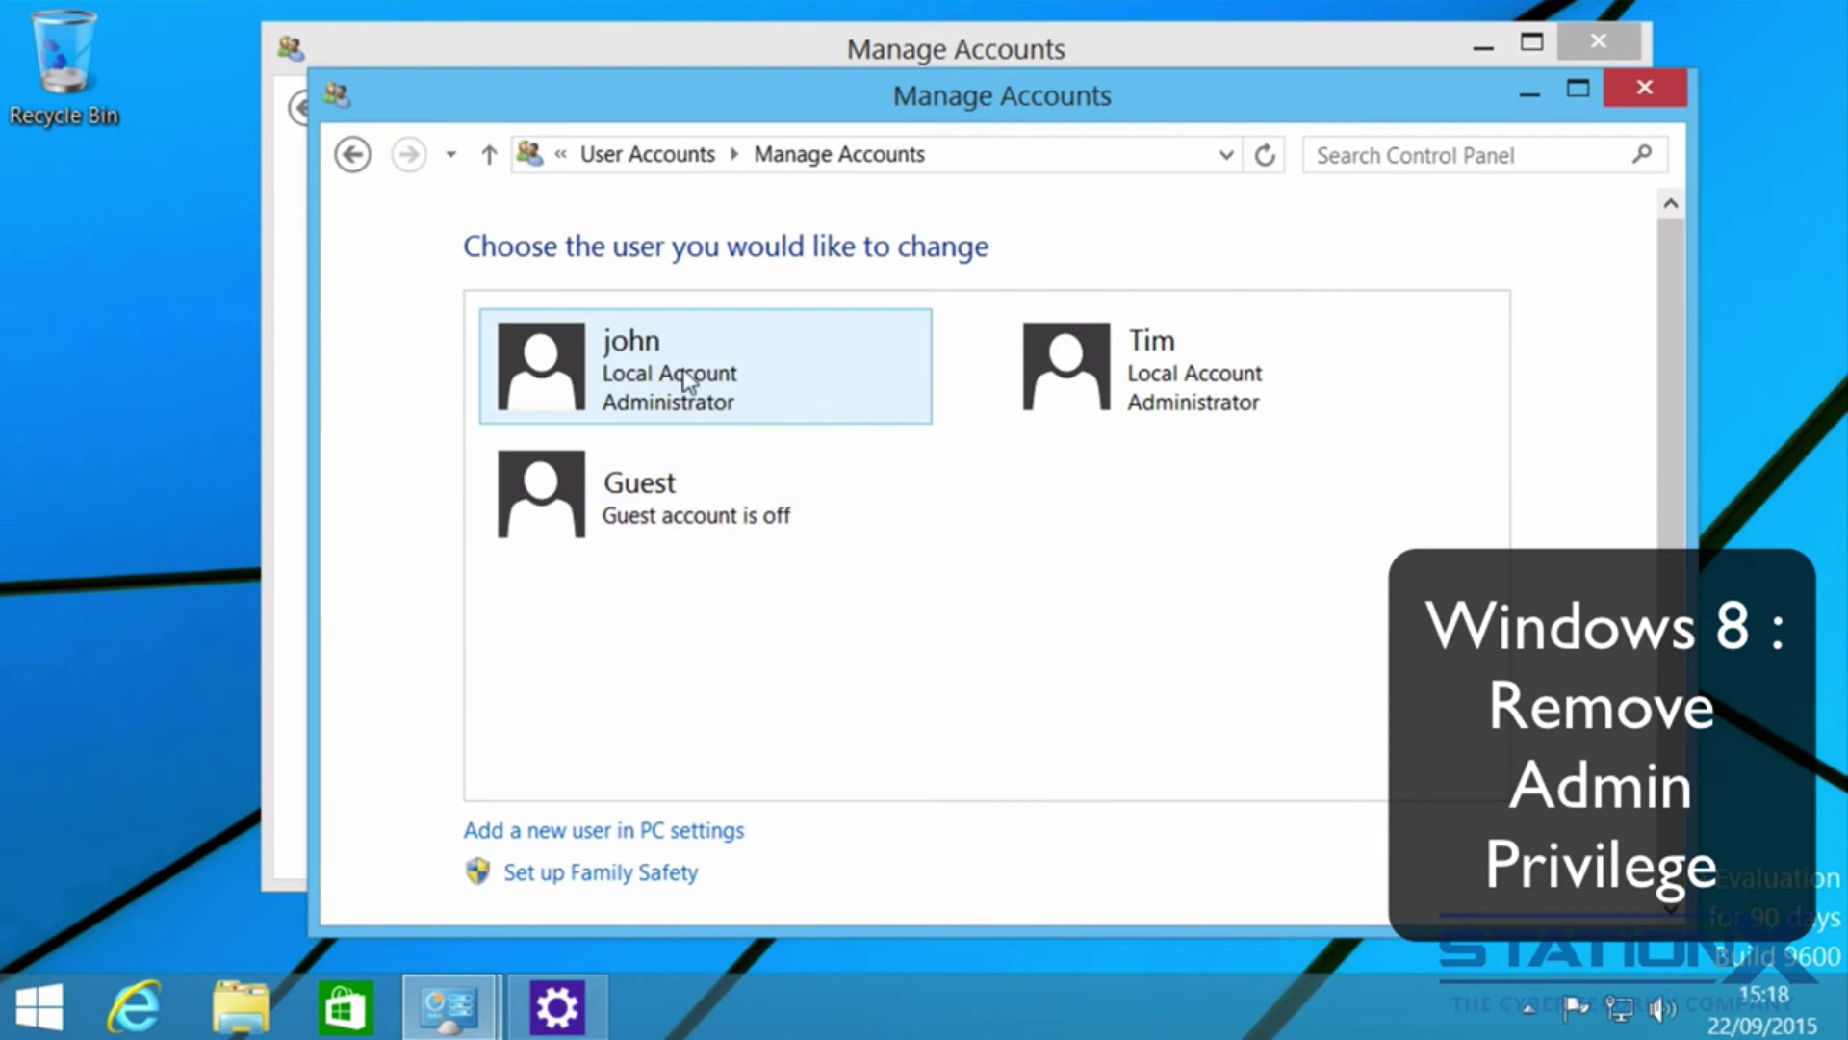
Change the signed-in user's account type to Standard and go back to managing other accounts.
left_click(621, 368)
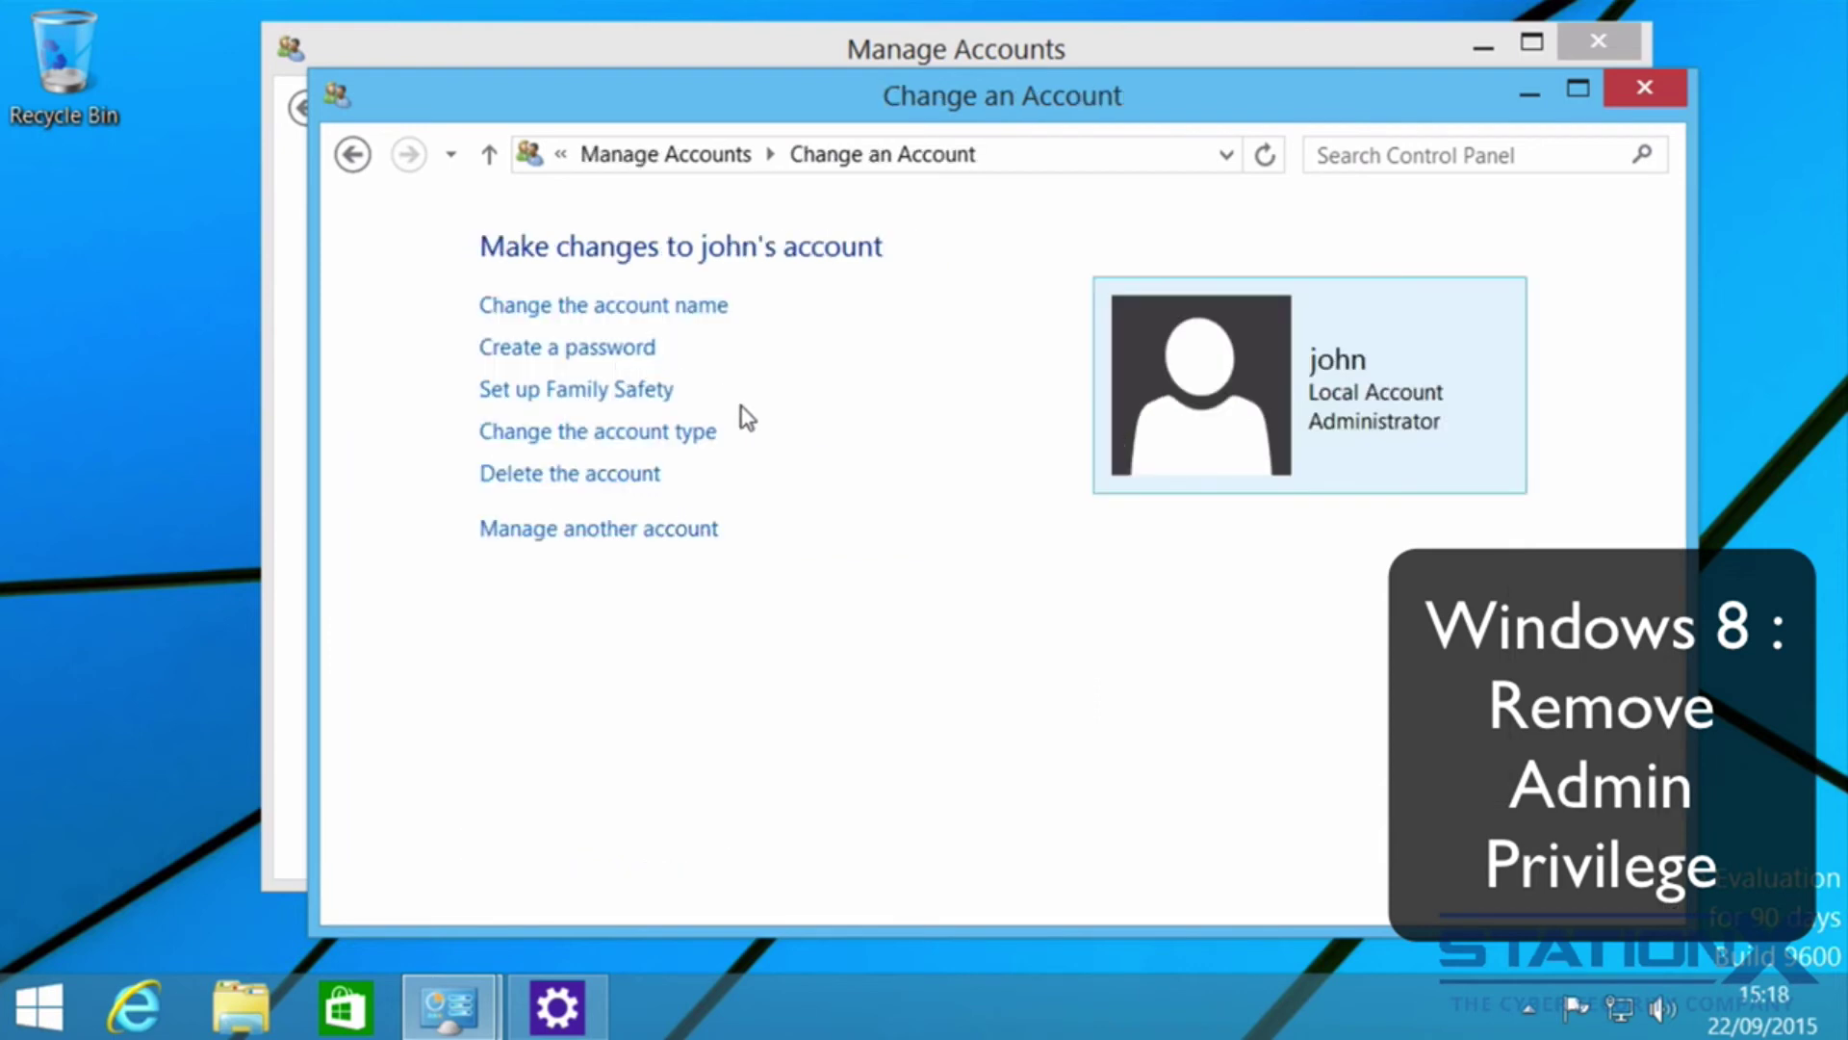
left_click(639, 432)
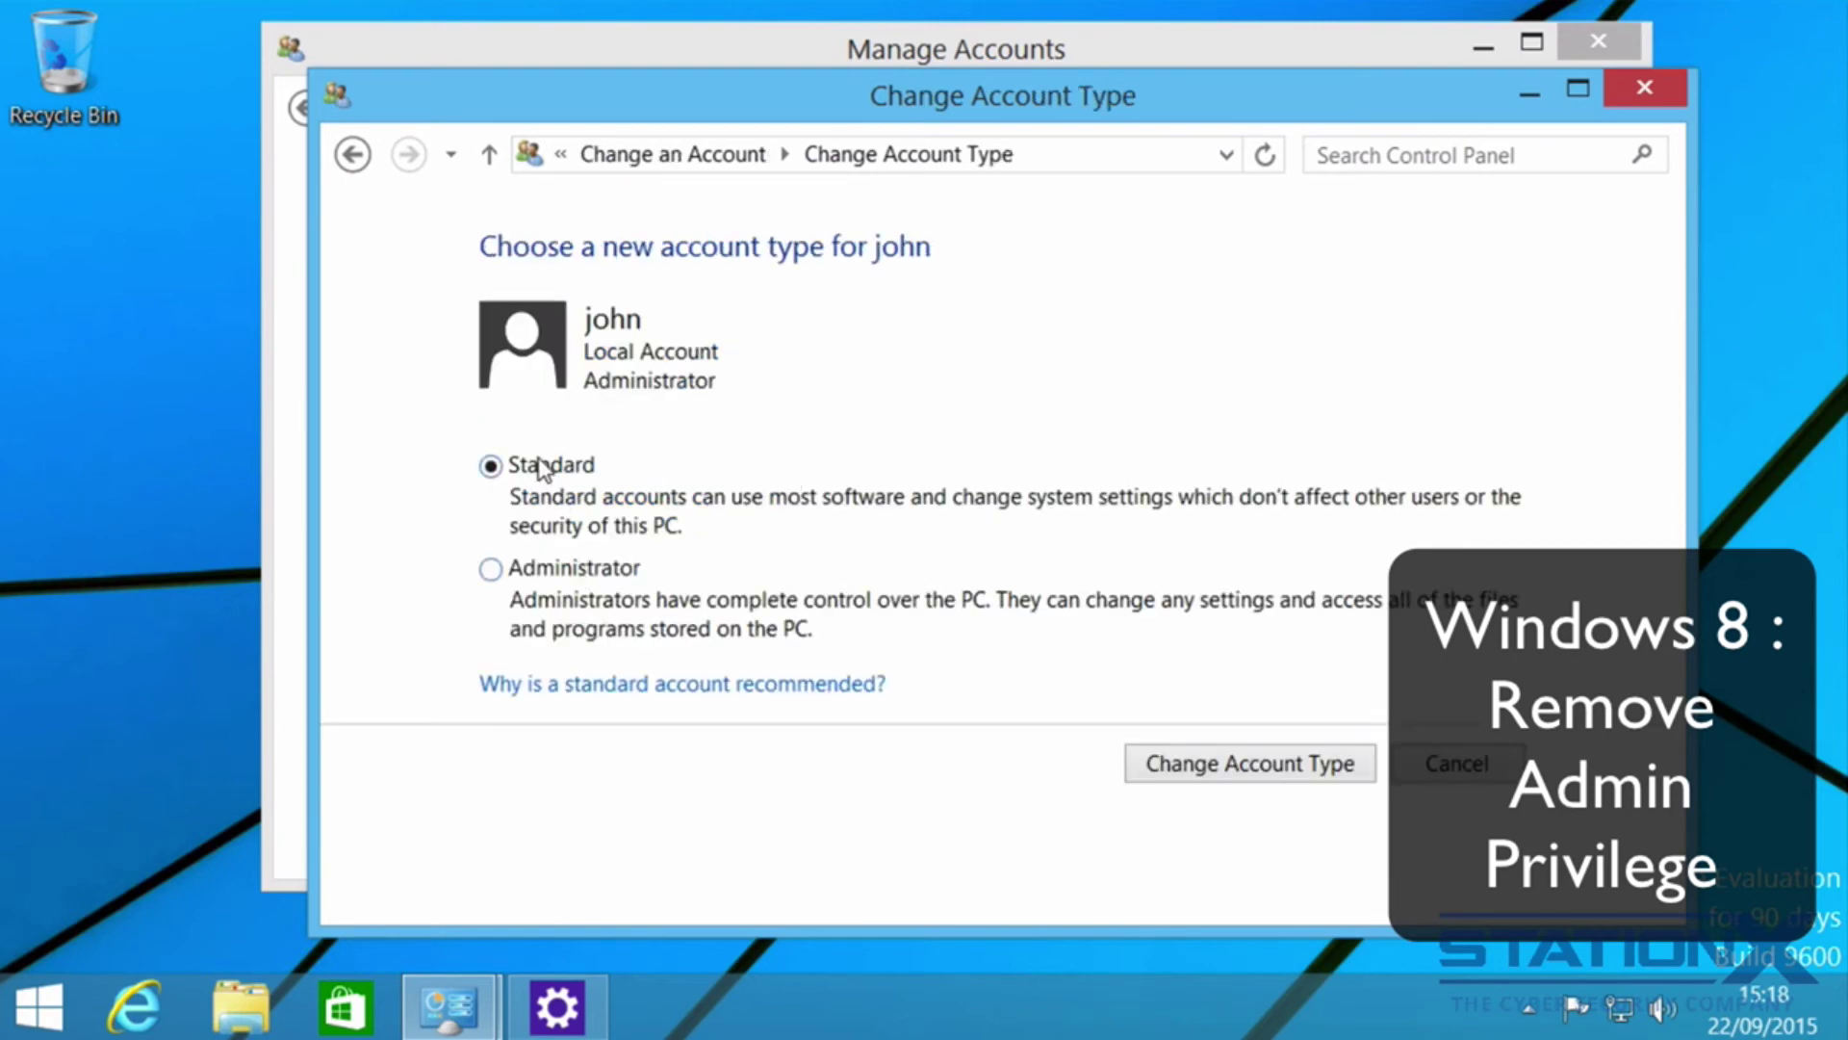
left_click(1258, 767)
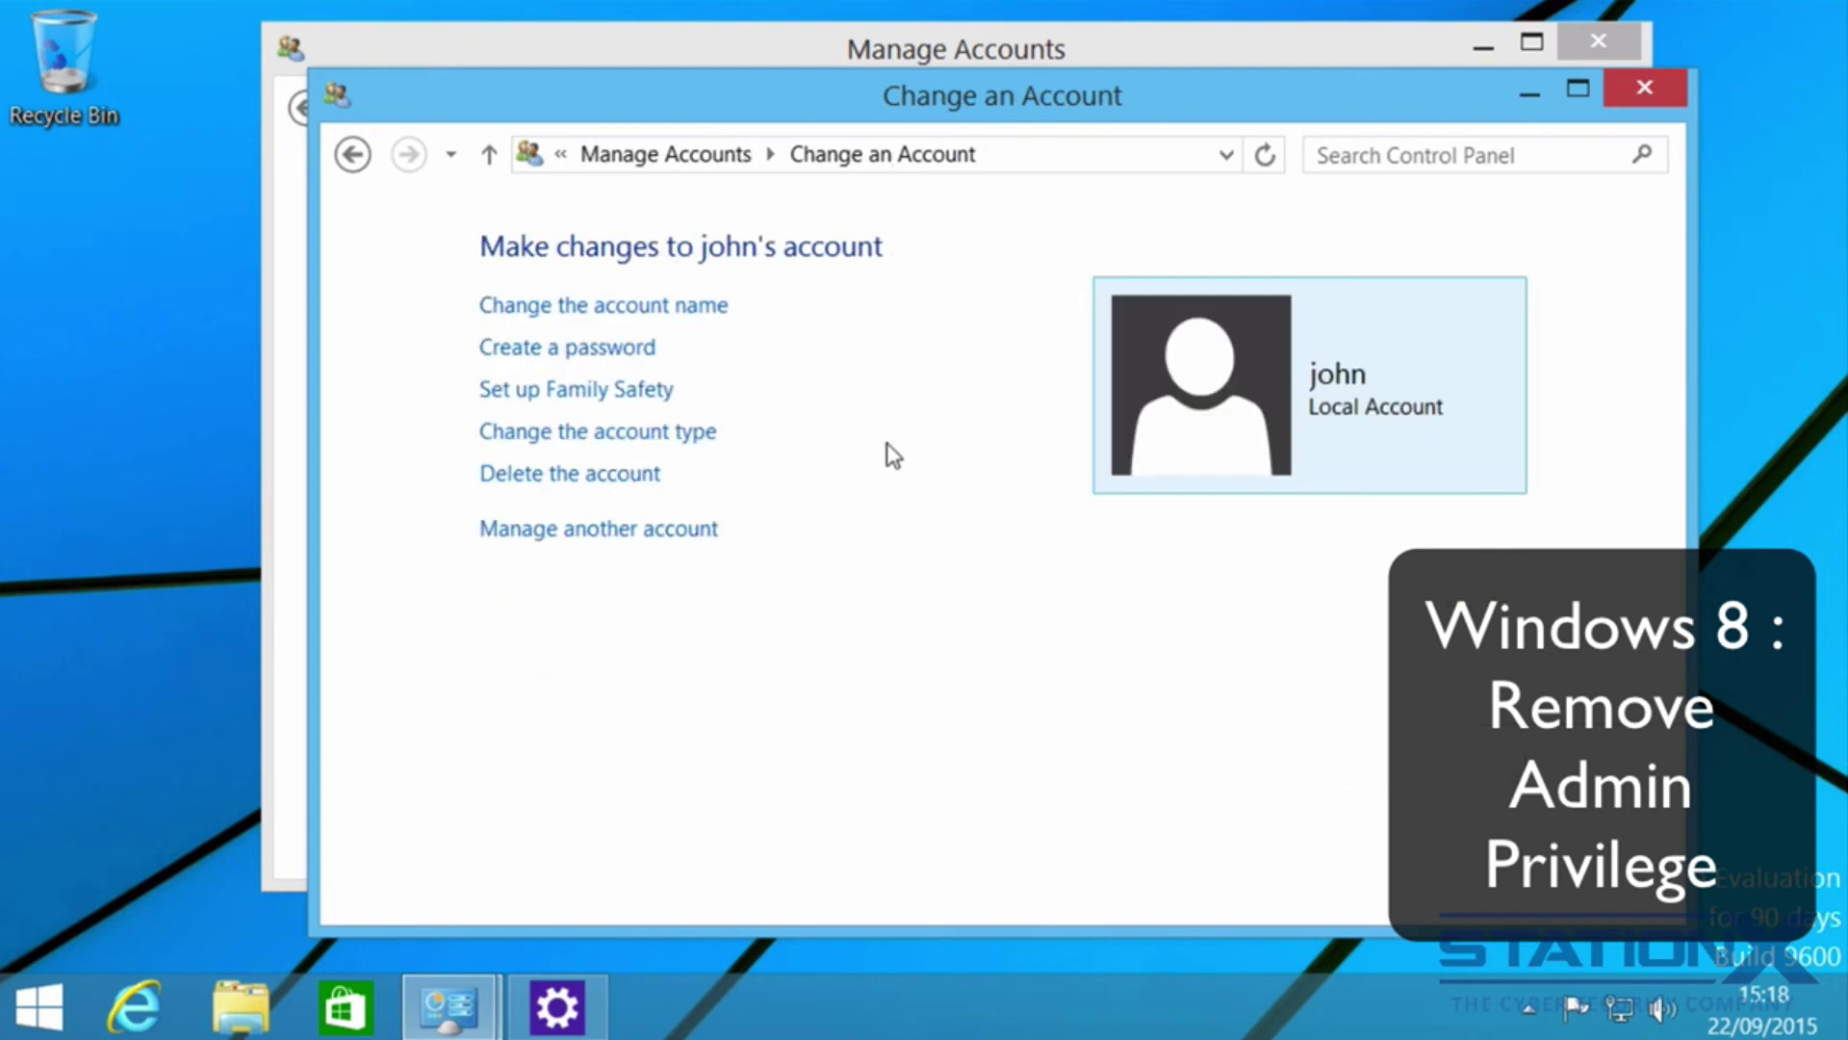
left_click(590, 529)
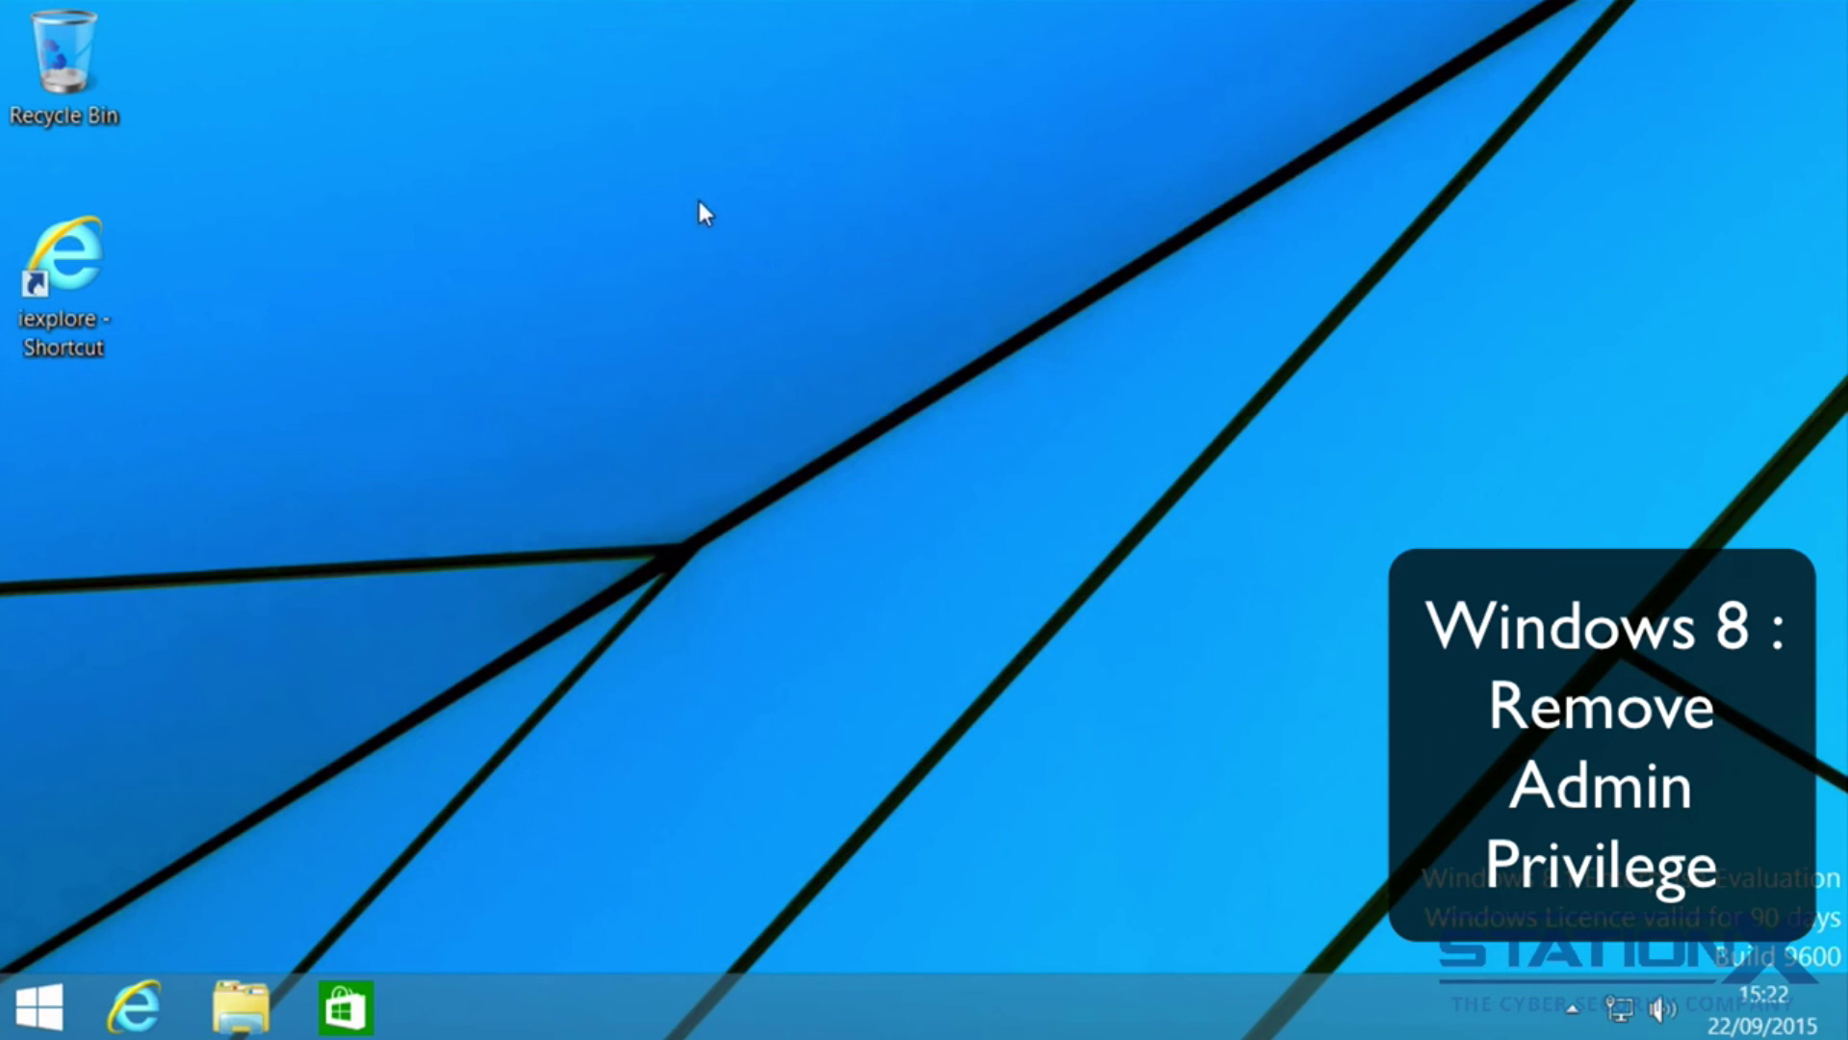
Test elevation by running the iexplore desktop shortcut as administrator, and decline the User Account Control request.
right_click(73, 252)
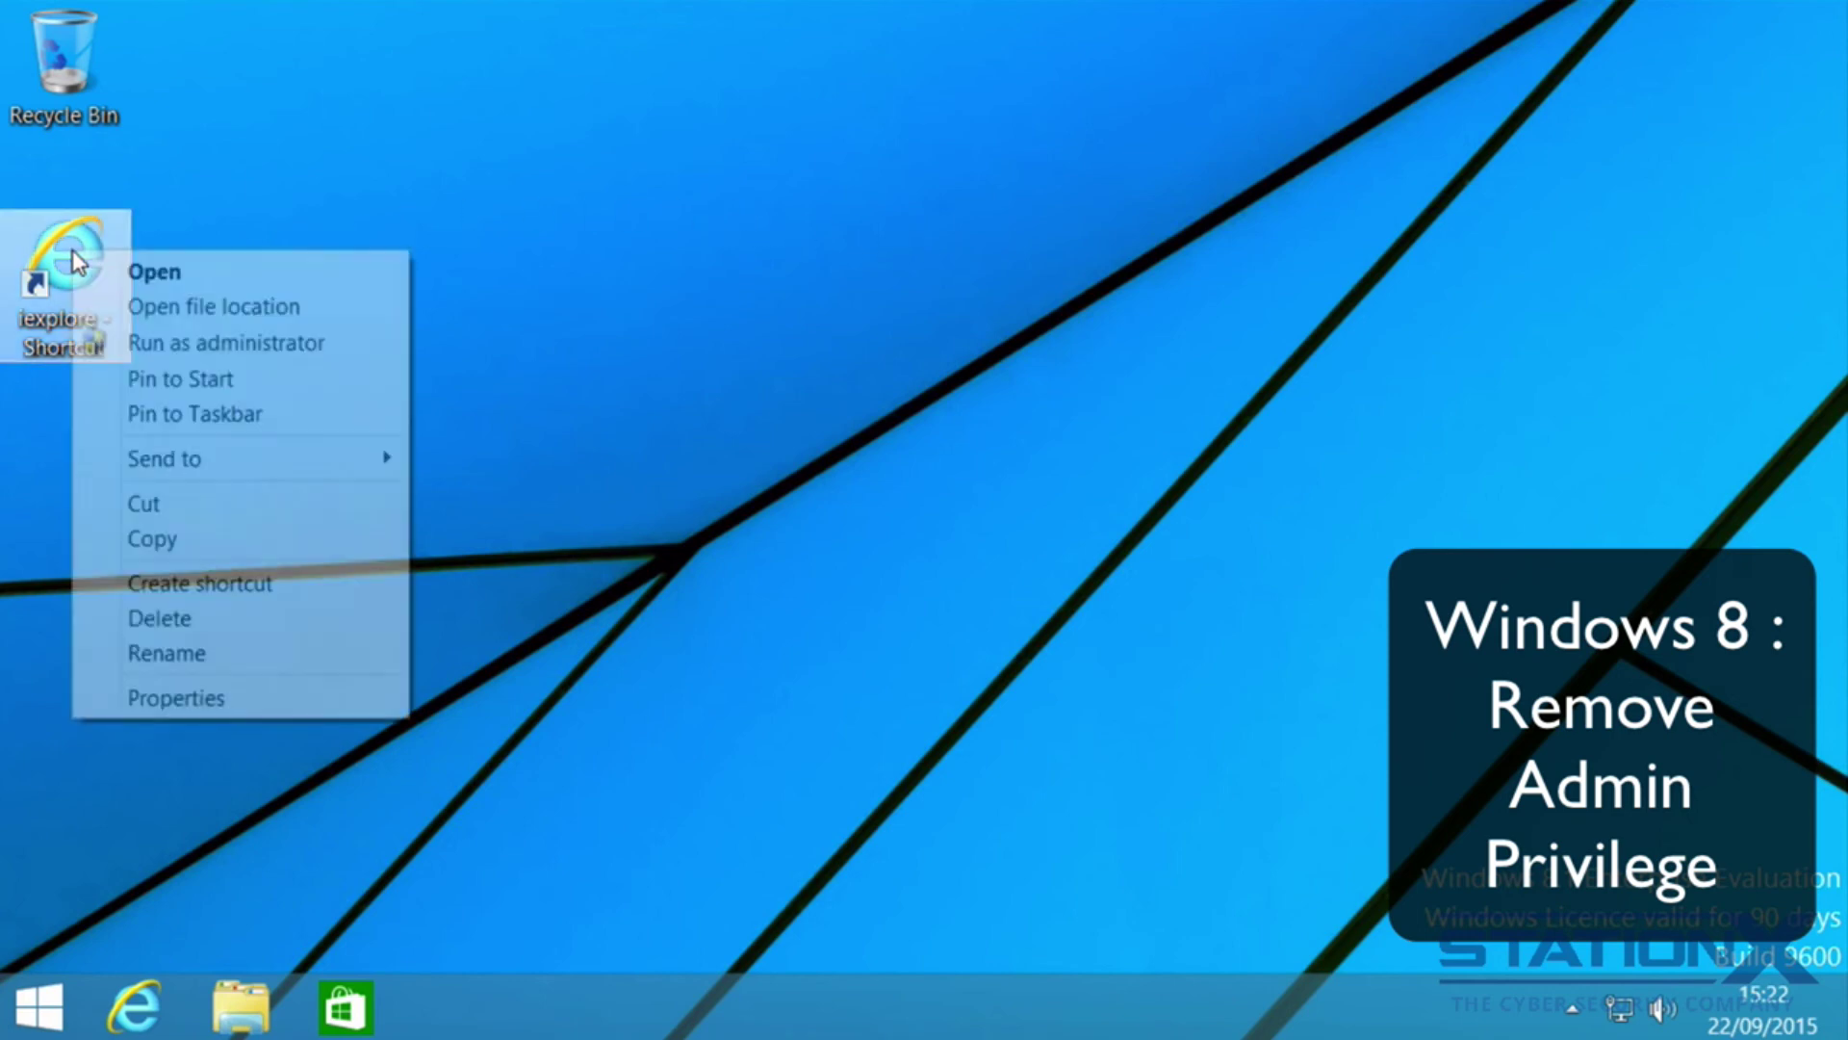
left_click(285, 356)
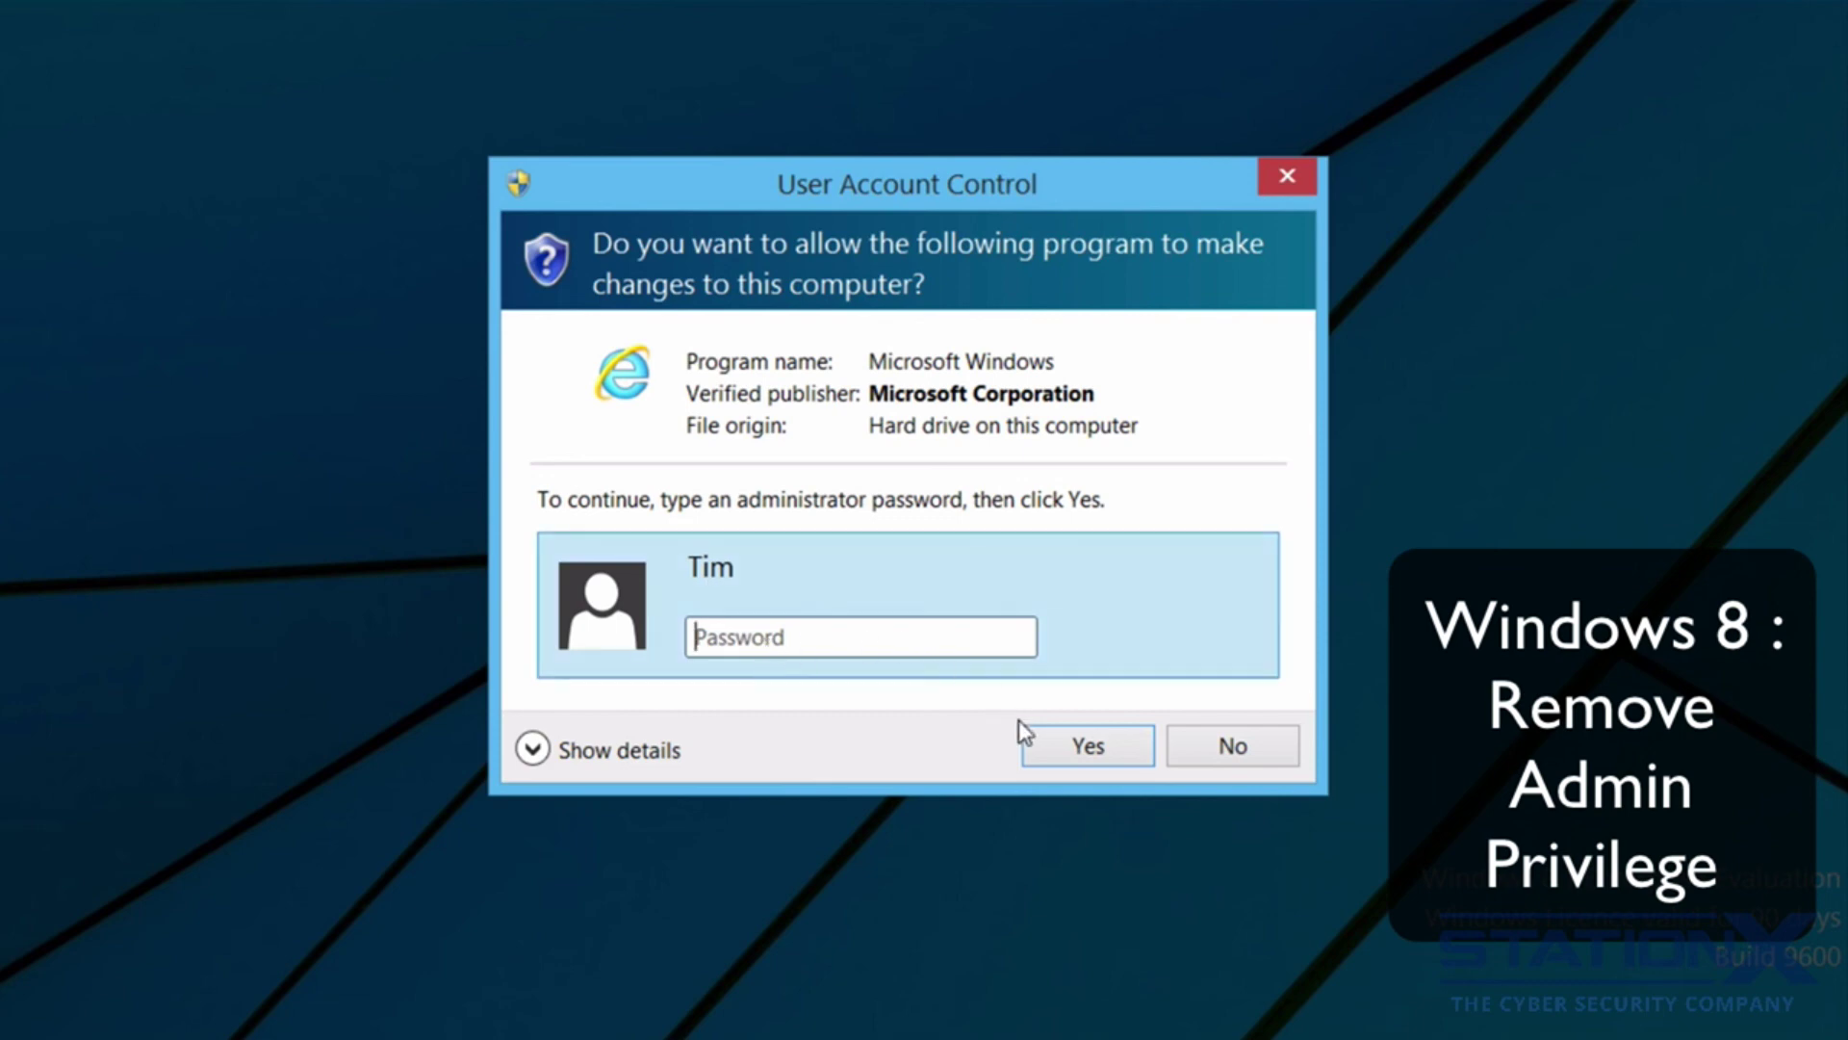
left_click(1230, 747)
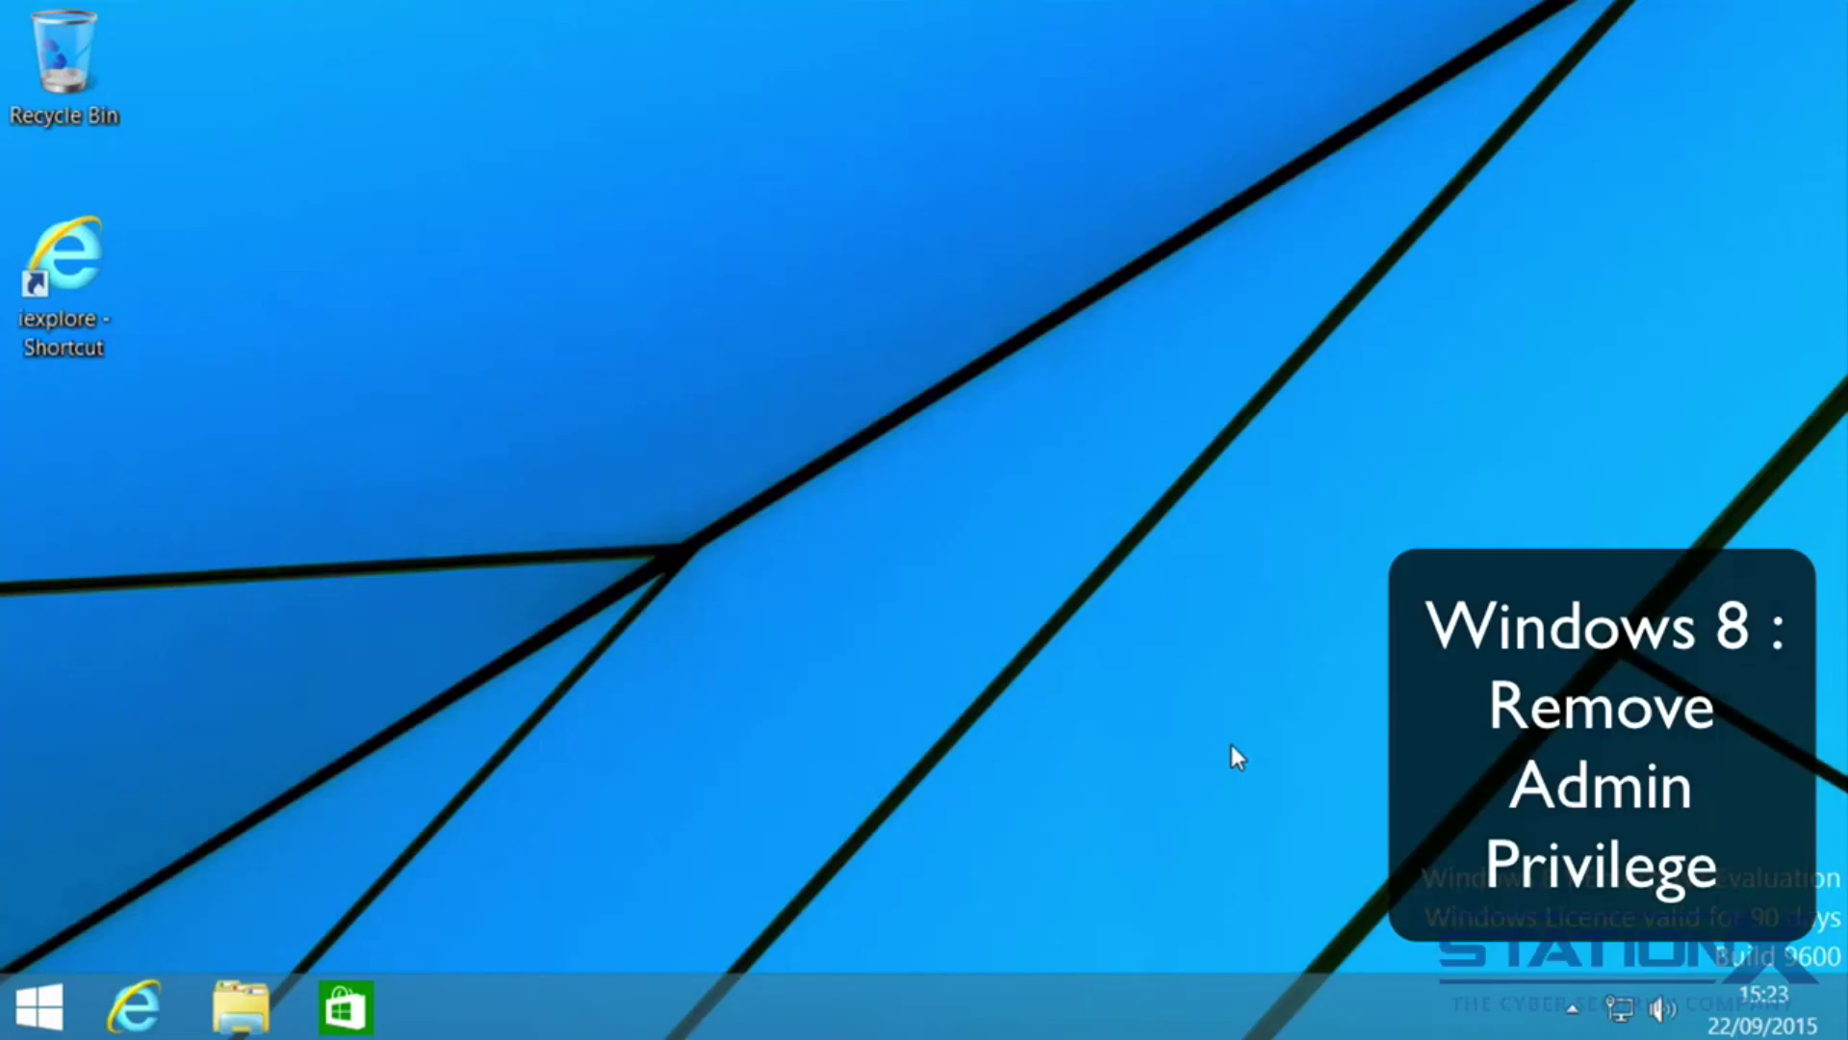